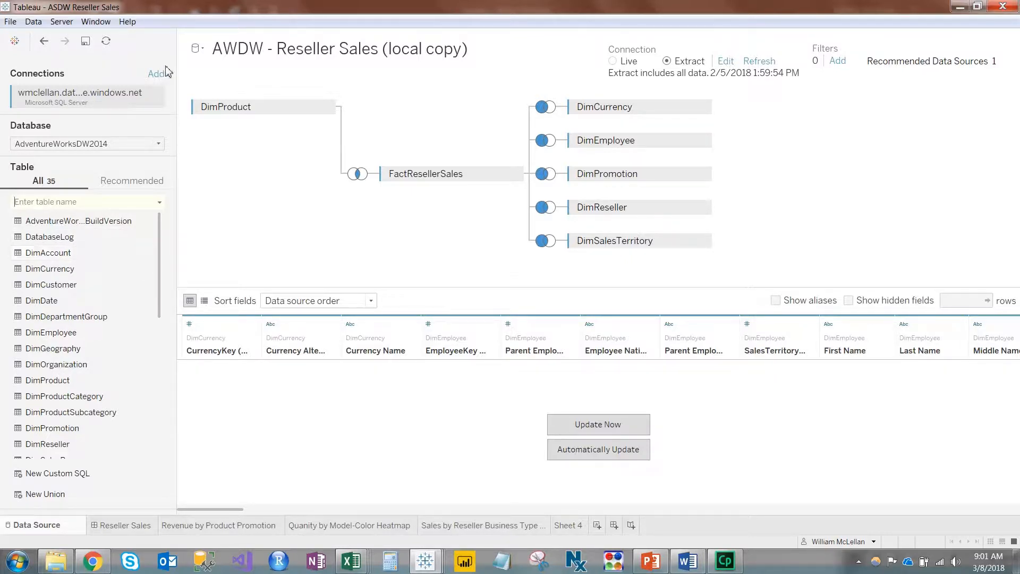
left_click(425, 565)
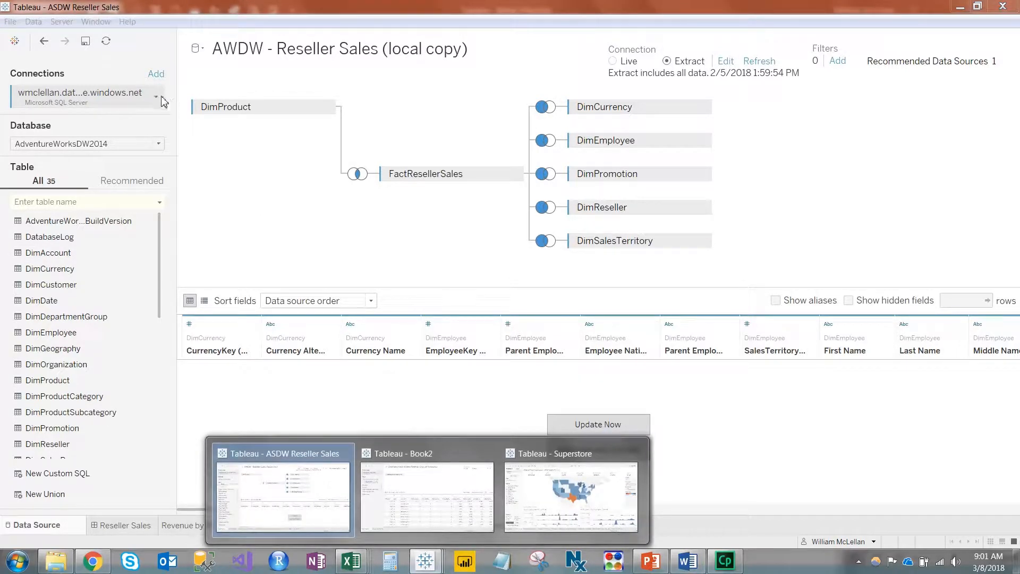
left_click(213, 158)
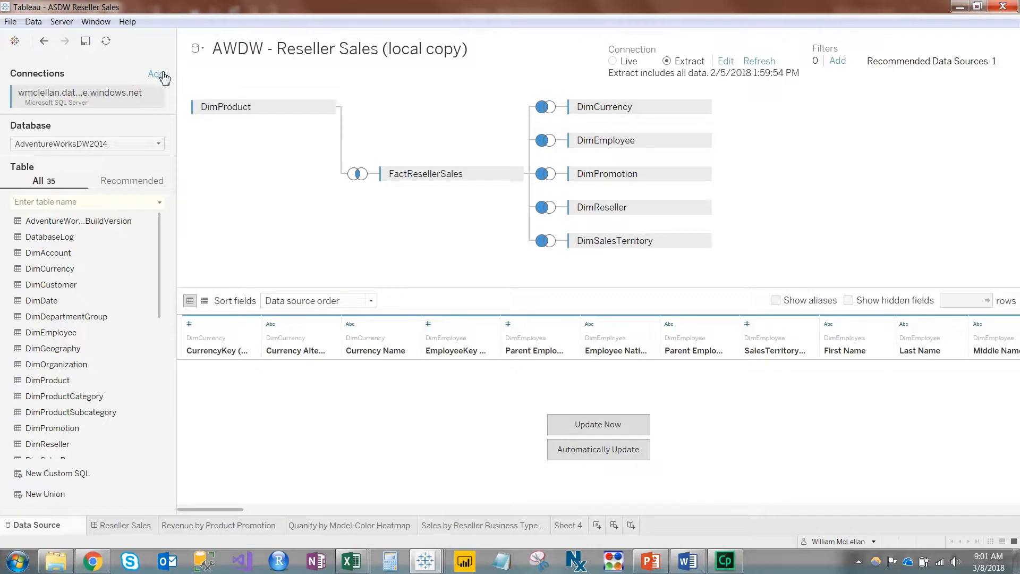
Create a new Microsoft SQL Server data source for the AdventureWorksDW2014 database, signing in with the account password.
left_click(40, 23)
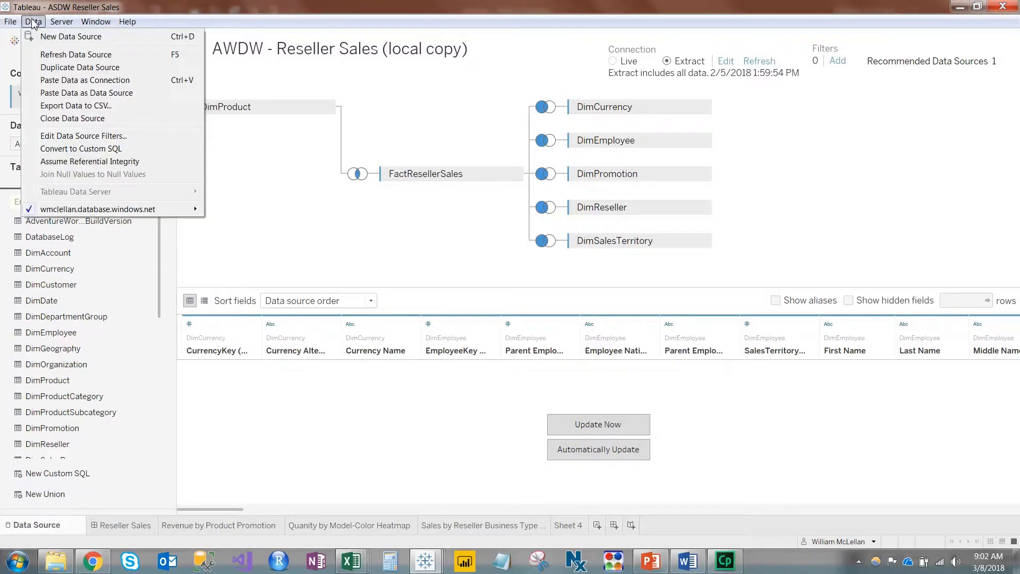
left_click(55, 37)
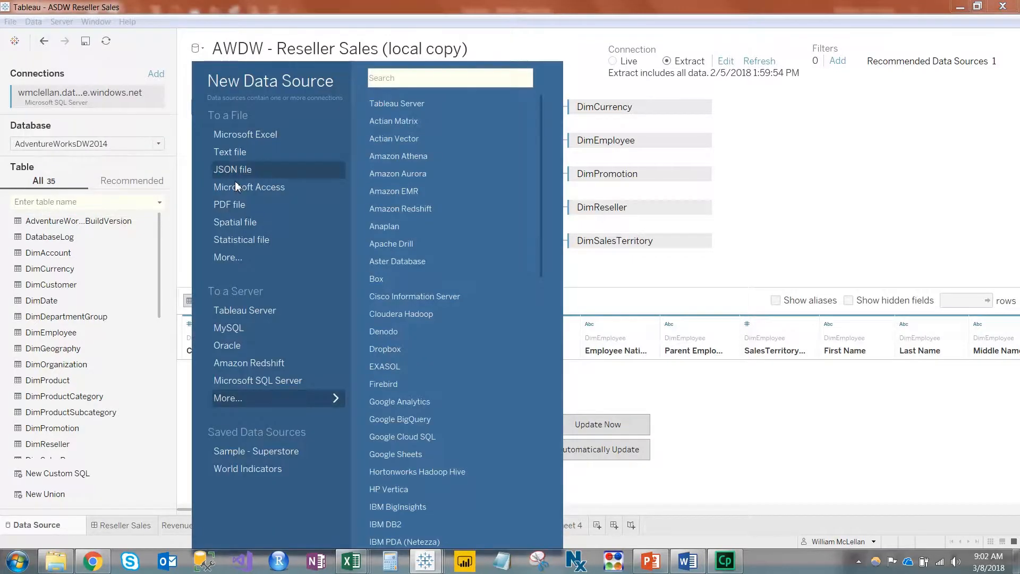
left_click(289, 379)
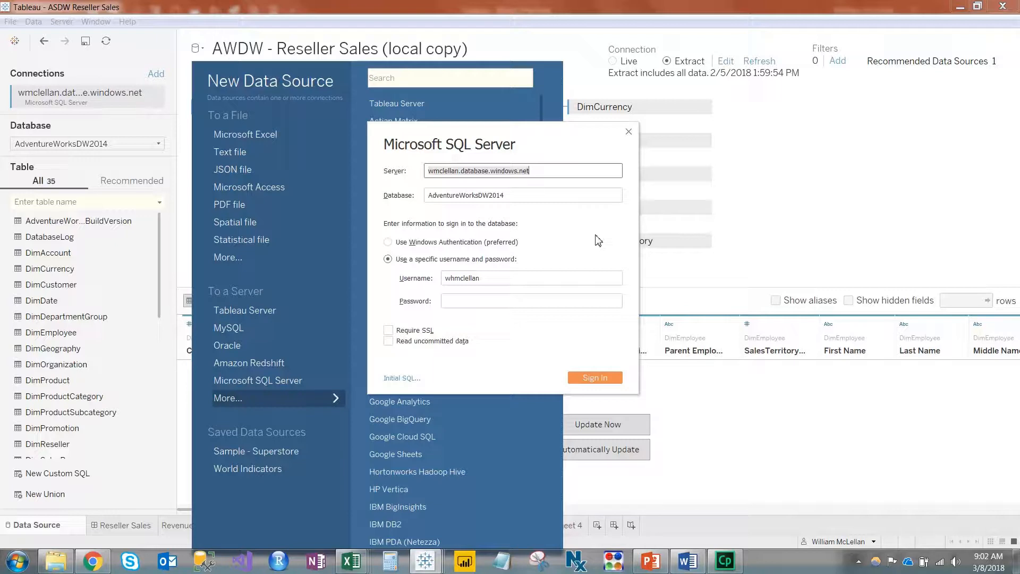
left_click(485, 300)
type("••••••••••••")
key("Return")
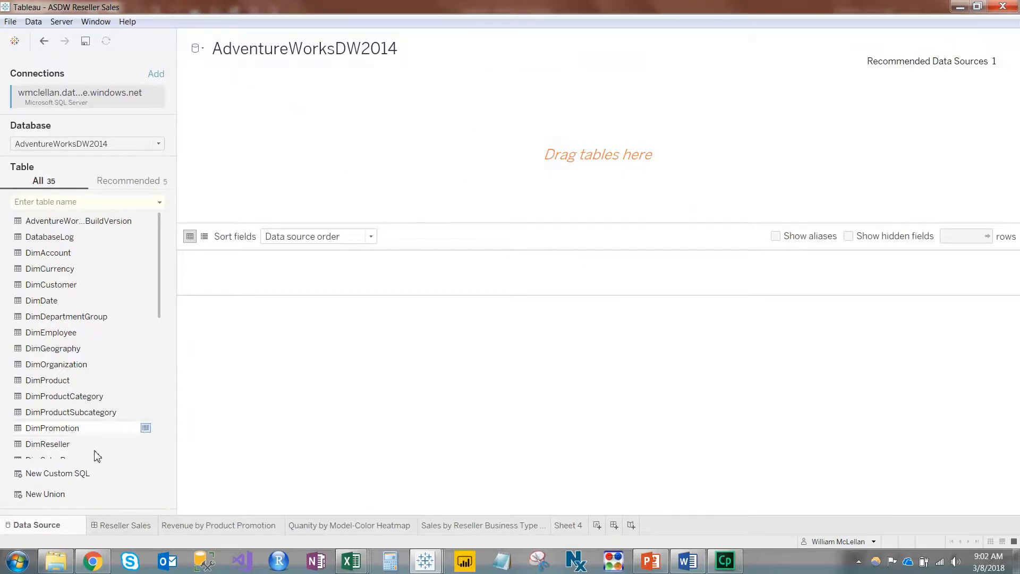
Add the DimProduct table as the first table of the new data source.
left_click_drag(162, 299, 160, 416)
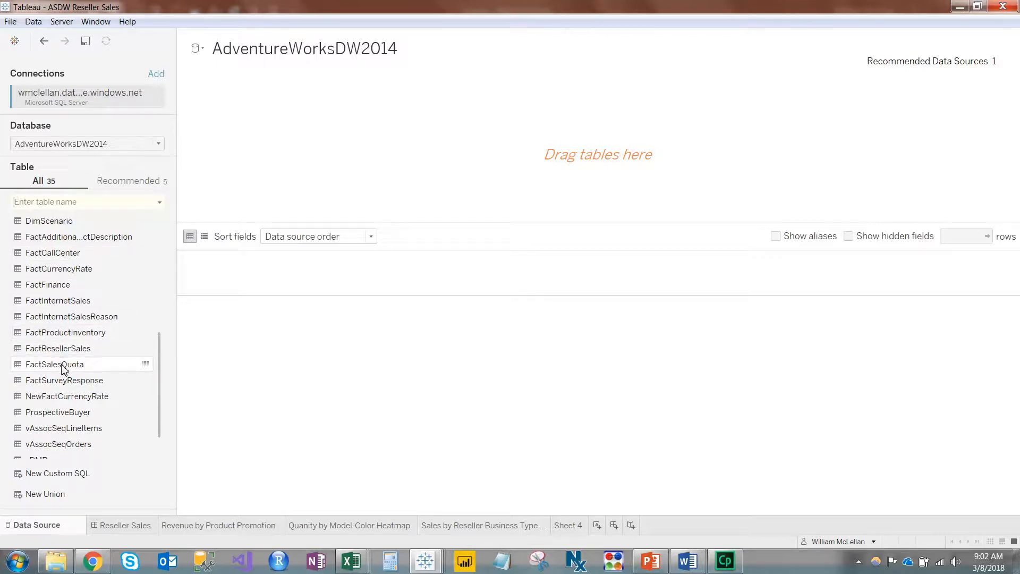
left_click_drag(58, 348, 21, 347)
left_click_drag(163, 380, 160, 319)
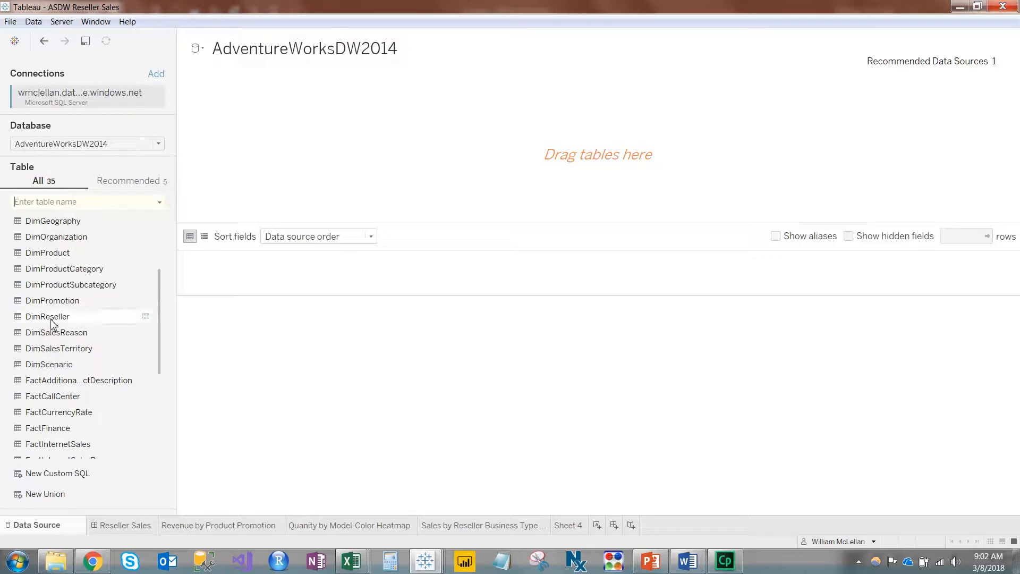
left_click_drag(39, 254, 272, 107)
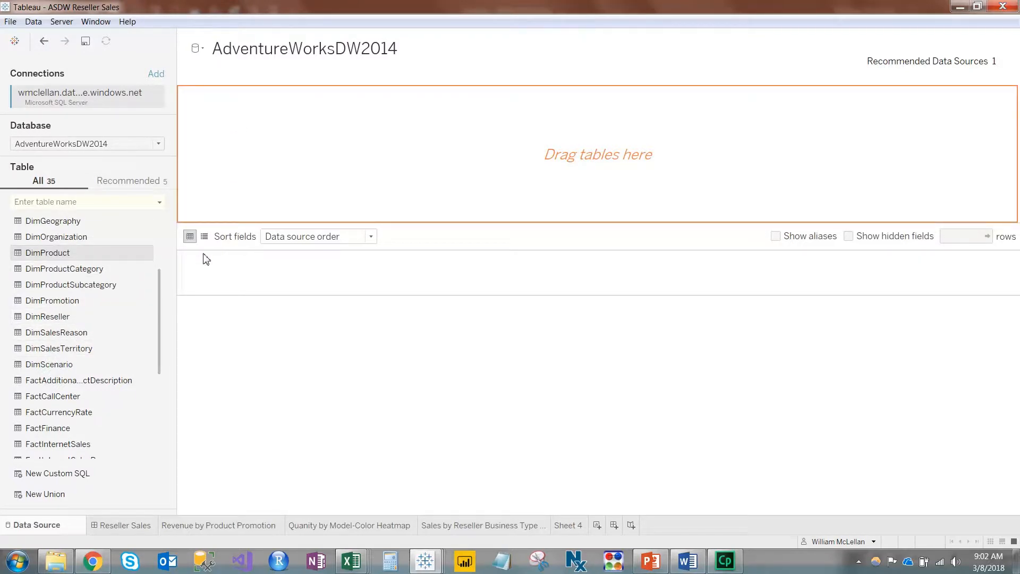
left_click_drag(226, 243, 269, 153)
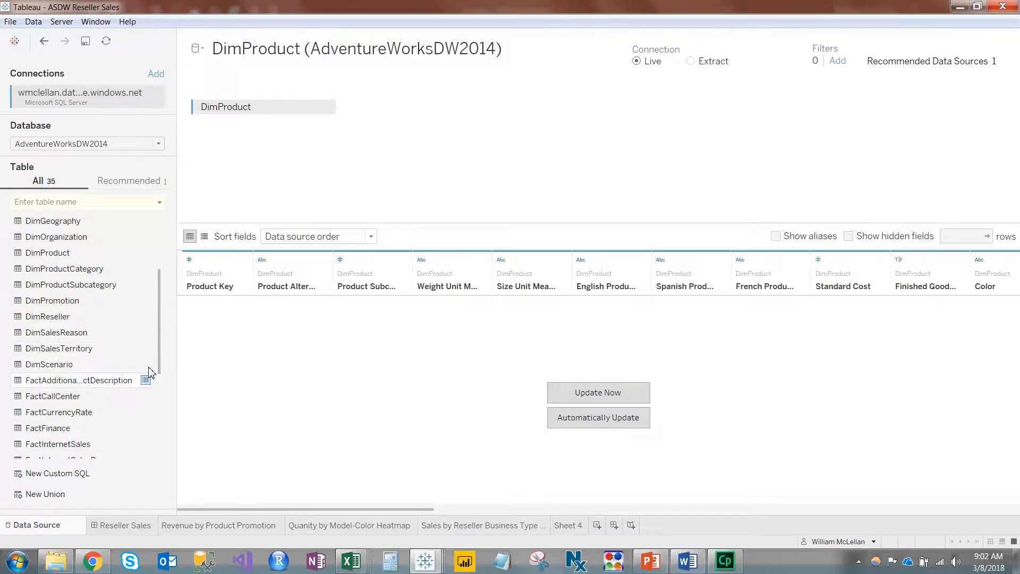
Join the FactResellerSales table to DimProduct and review the join type and its key clause.
left_click_drag(159, 352, 159, 395)
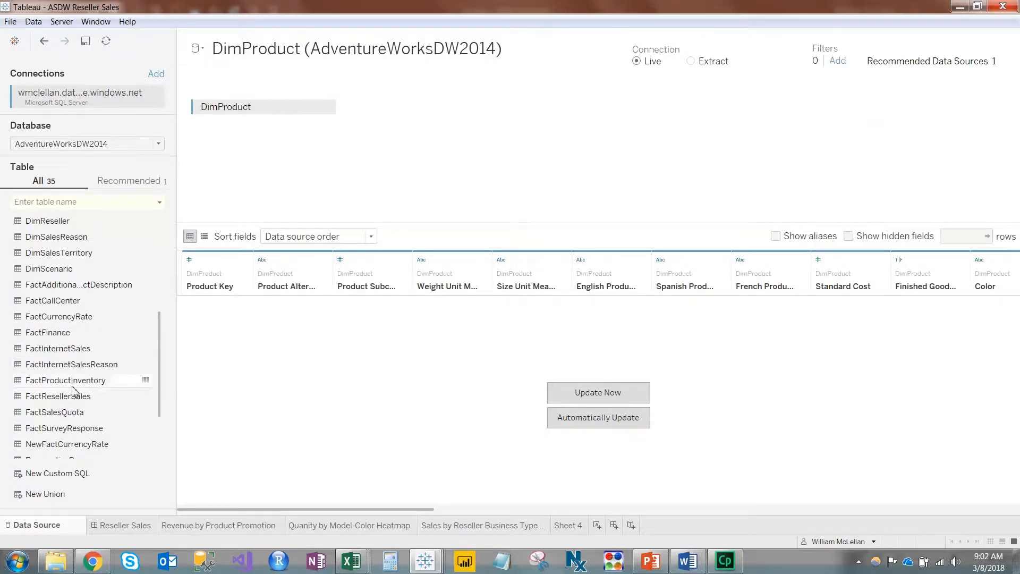
left_click_drag(62, 399, 417, 144)
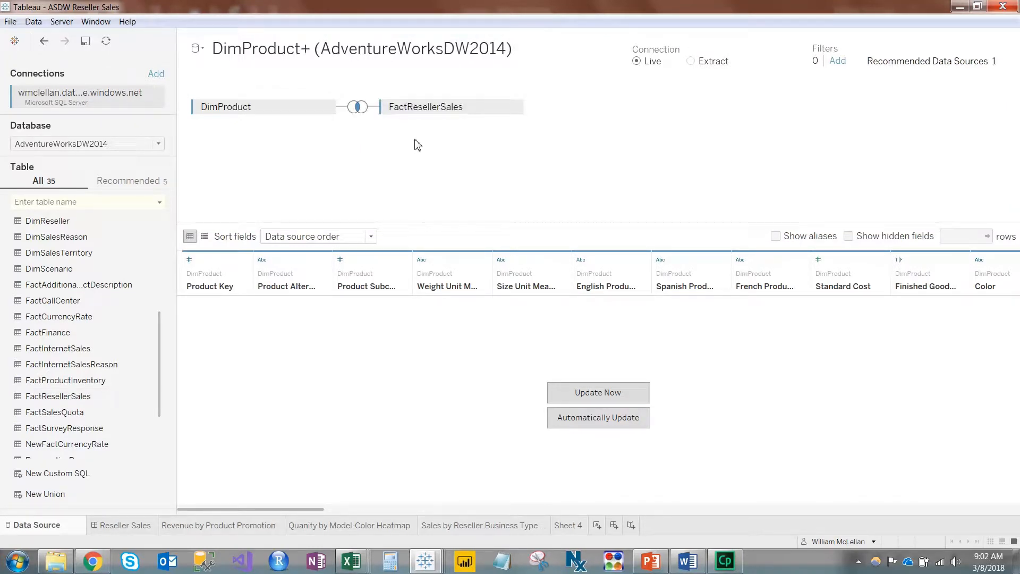
left_click(358, 108)
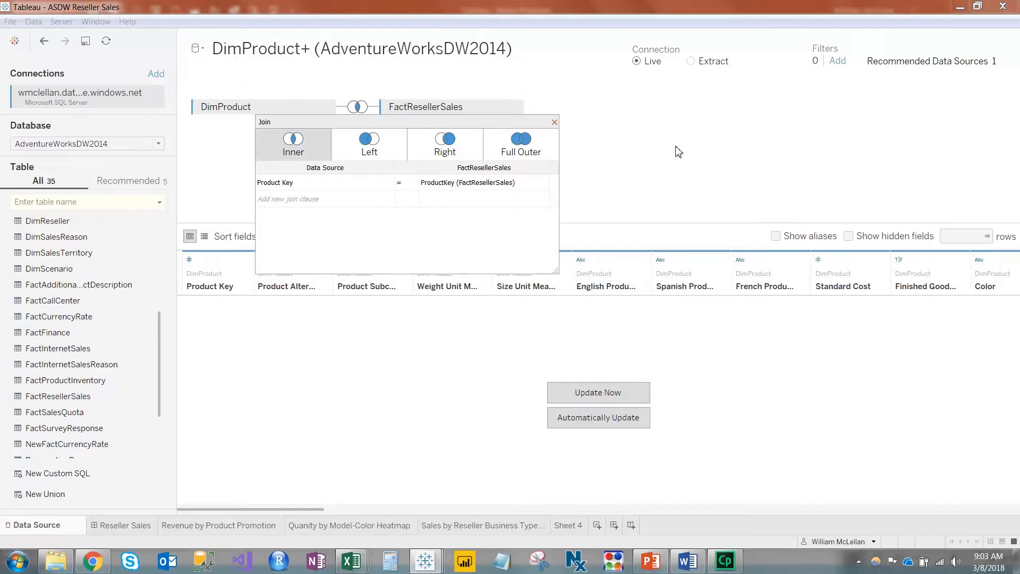
left_click(554, 122)
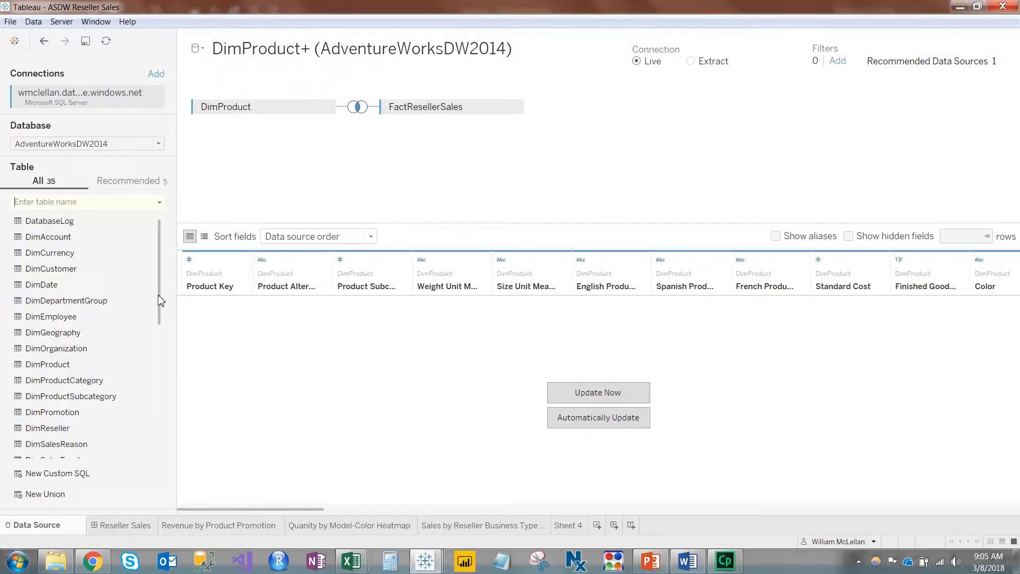
Add the DimPromotion table to the data source, joined to FactResellerSales.
scroll(150, 371, "down", 3)
scroll(150, 371, "up", 3)
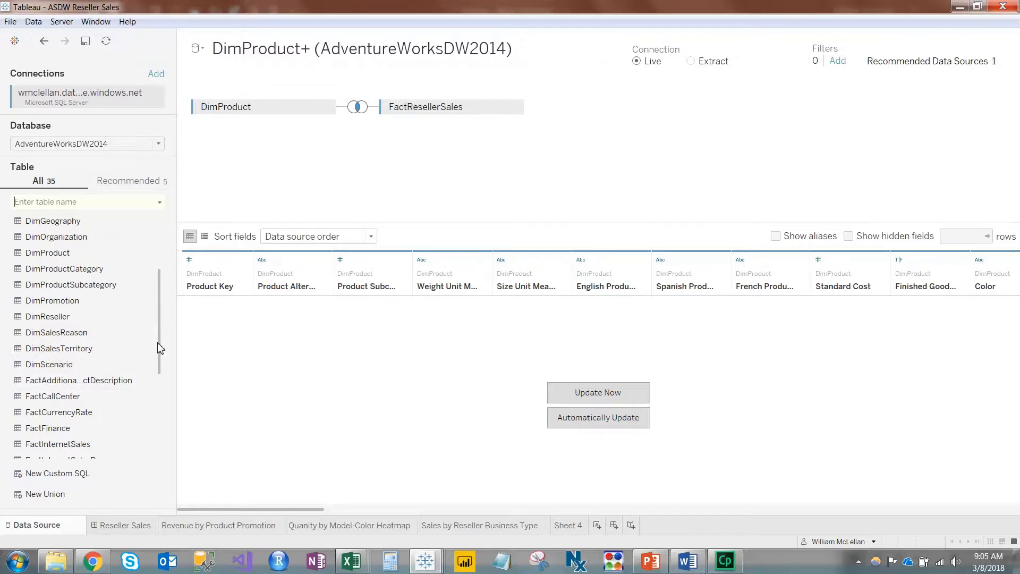
scroll(159, 356, "down", 2)
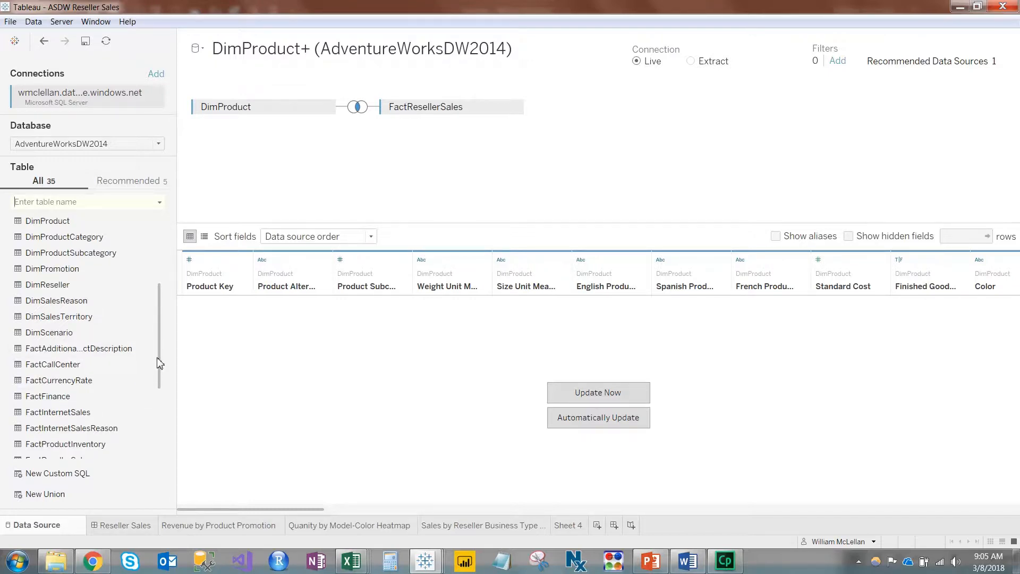
scroll(157, 360, "up", 1)
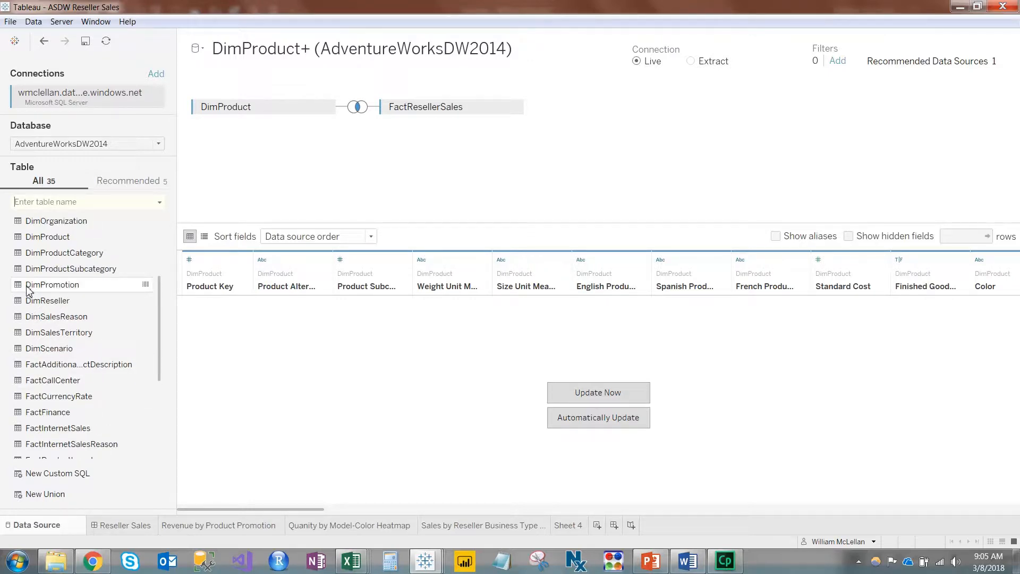
left_click_drag(29, 291, 564, 136)
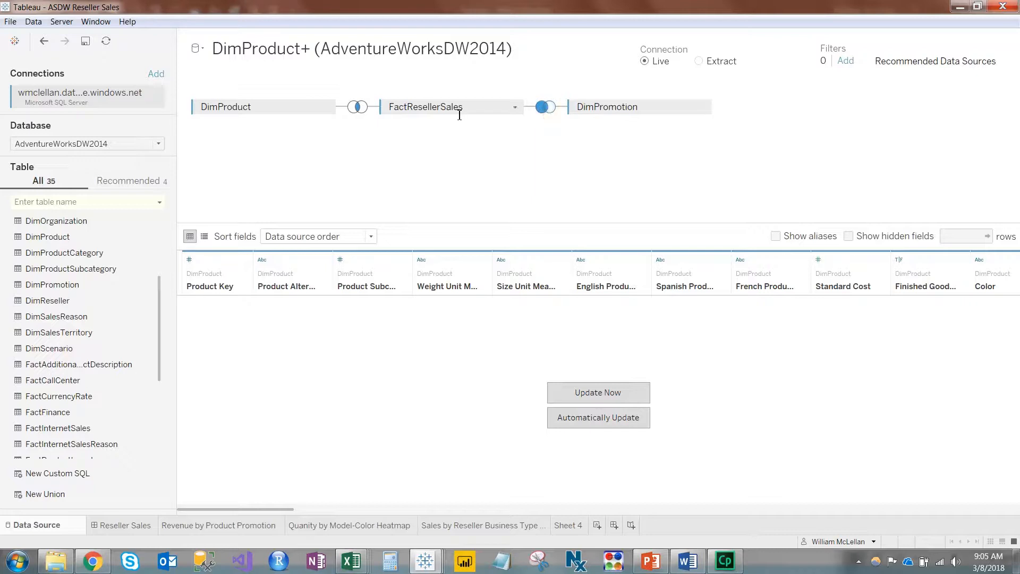
Review the join between FactResellerSales and DimPromotion, and load the preview rows of the joined data.
left_click(544, 109)
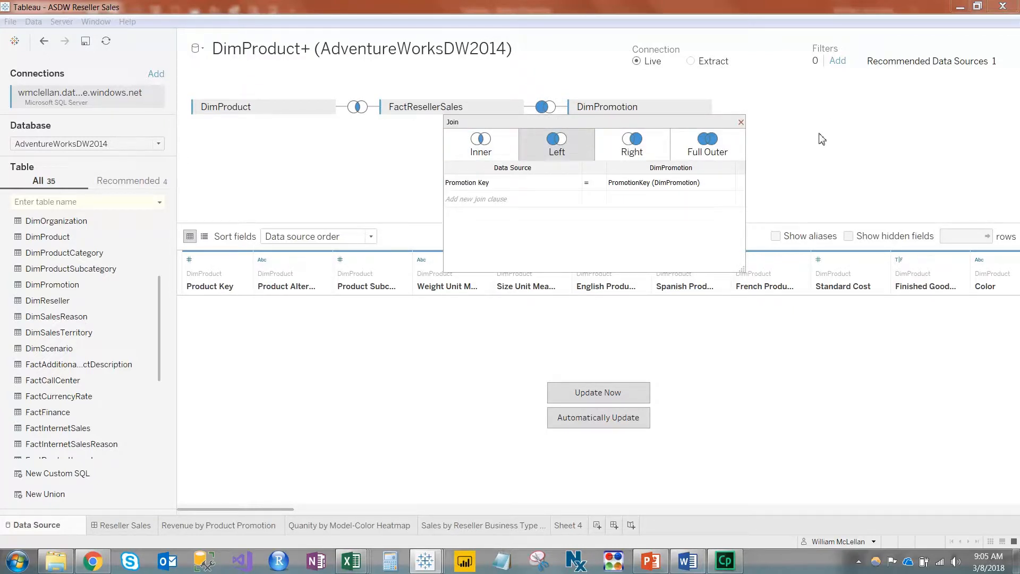
left_click(741, 122)
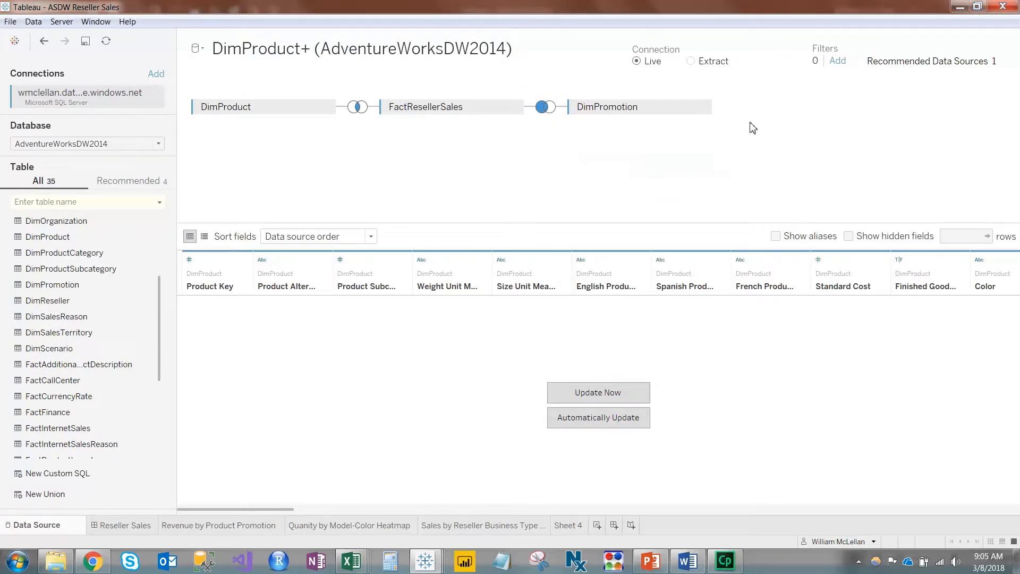
left_click(614, 393)
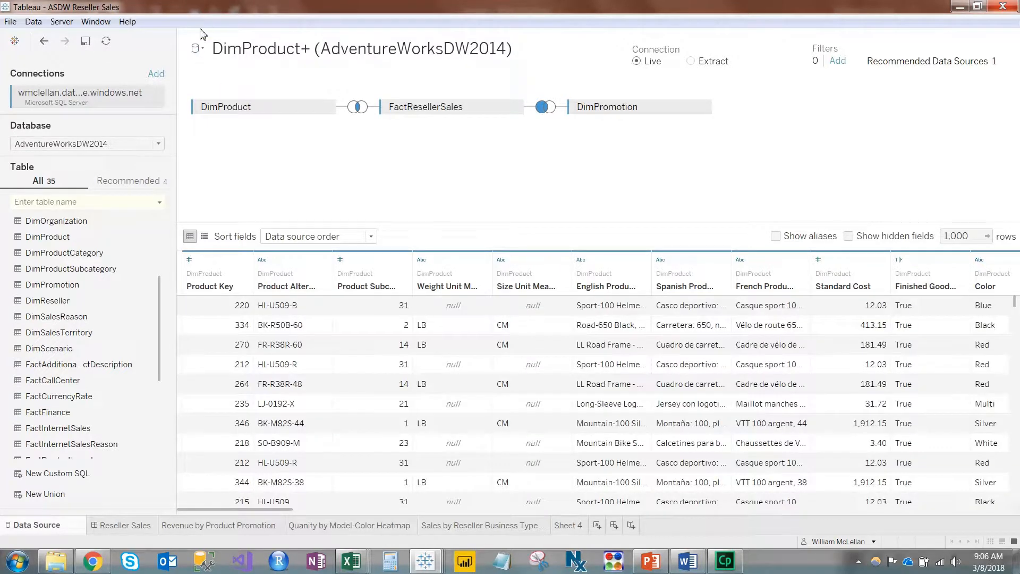
Show the AWDW - Reseller Sales (local copy) data source and view the options for adding a connection and switching data sources.
left_click(203, 51)
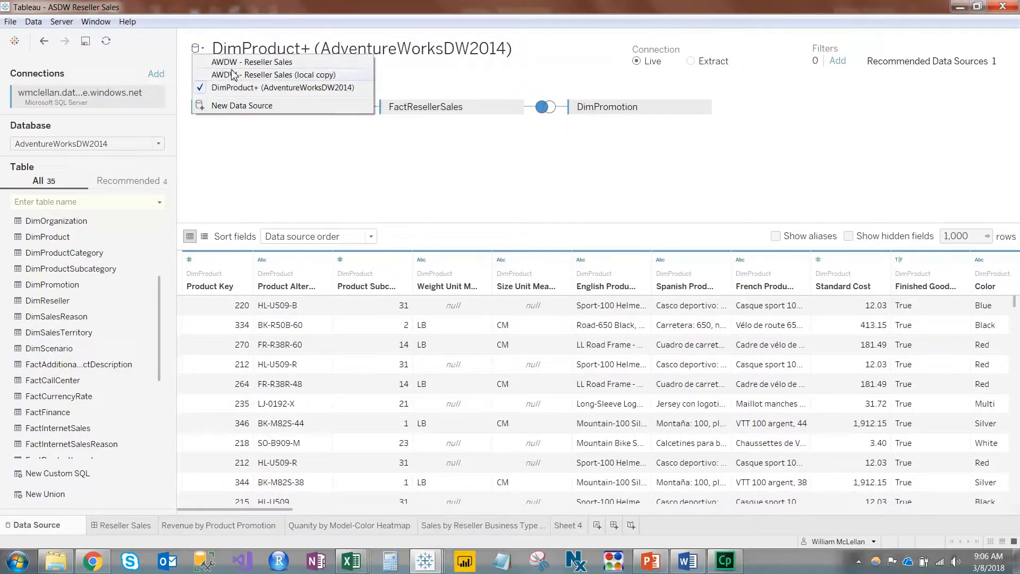
left_click(270, 75)
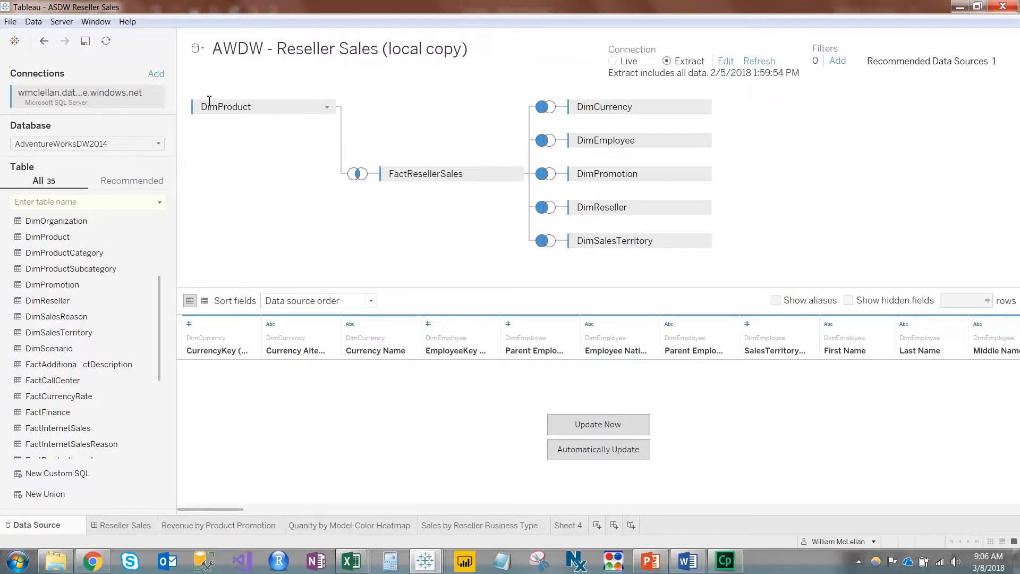
left_click(157, 74)
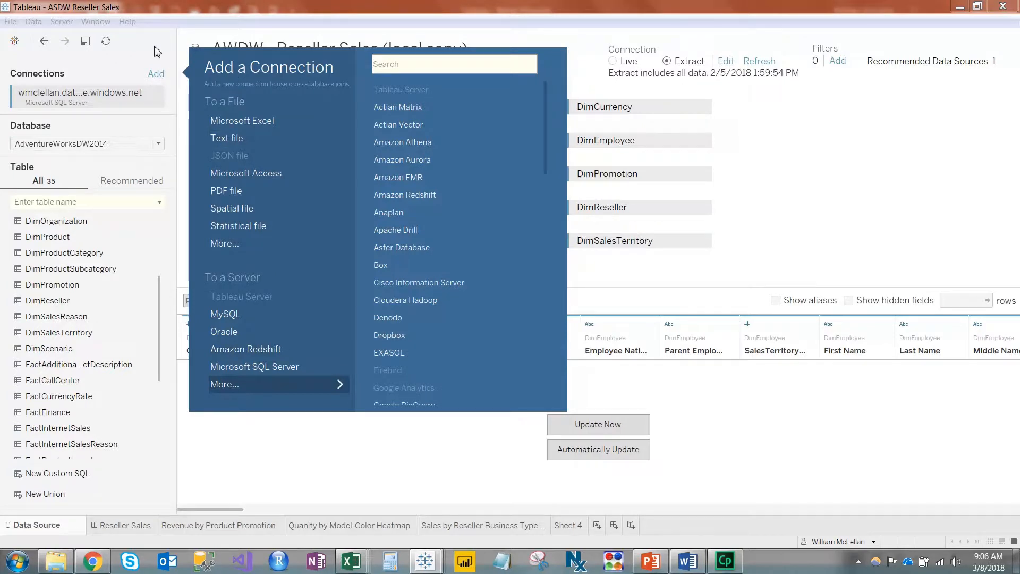
left_click(181, 48)
left_click(195, 49)
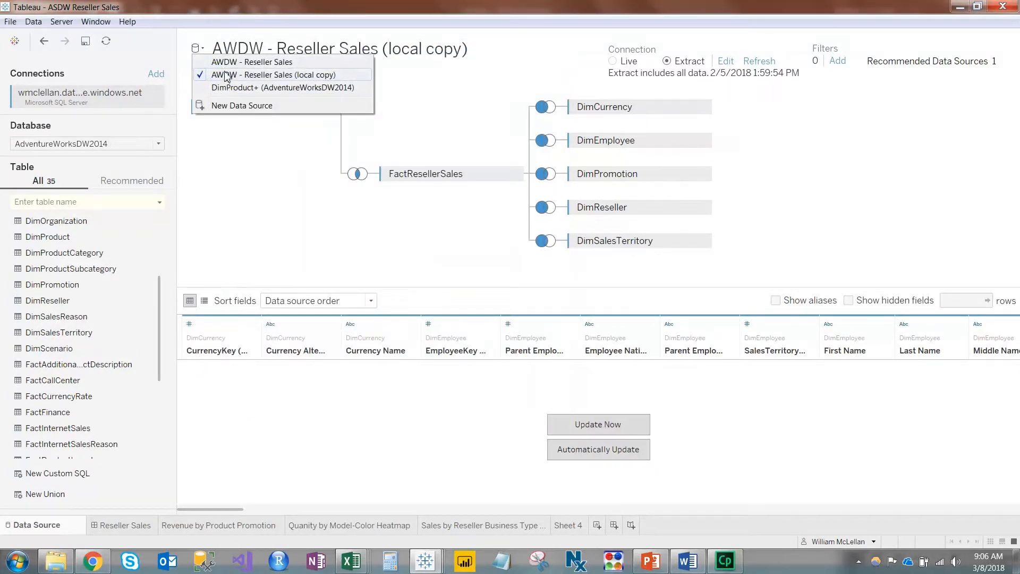
left_click(202, 40)
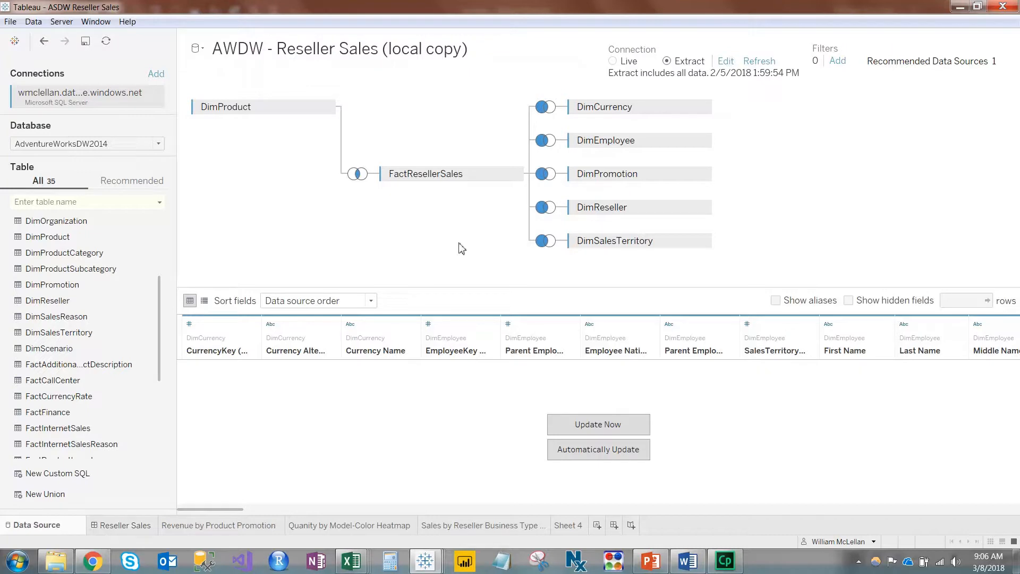
Go to the Revenue by Product Promotion worksheet and open the data source relationships for editing.
mouse_move(141, 534)
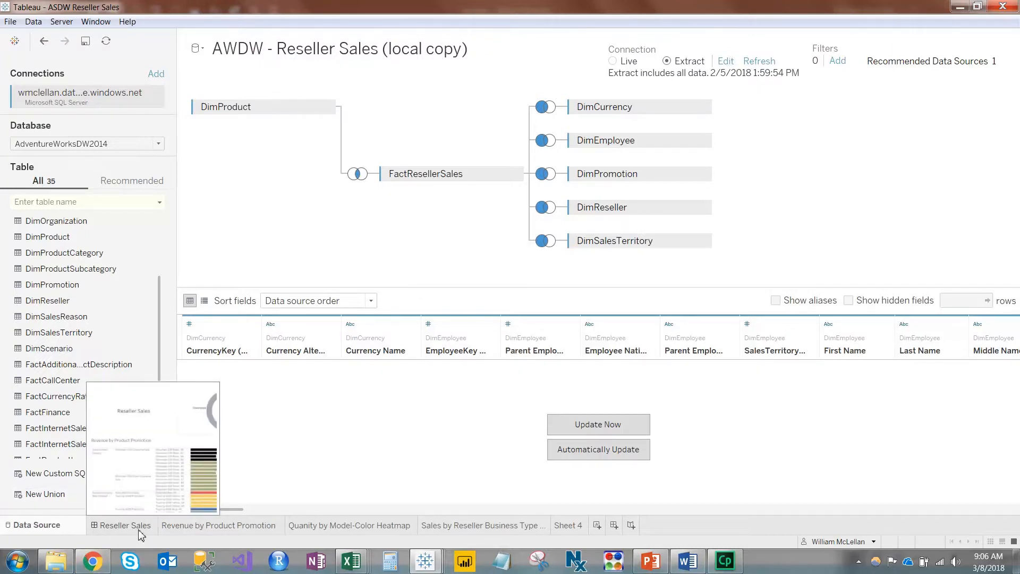
left_click(193, 531)
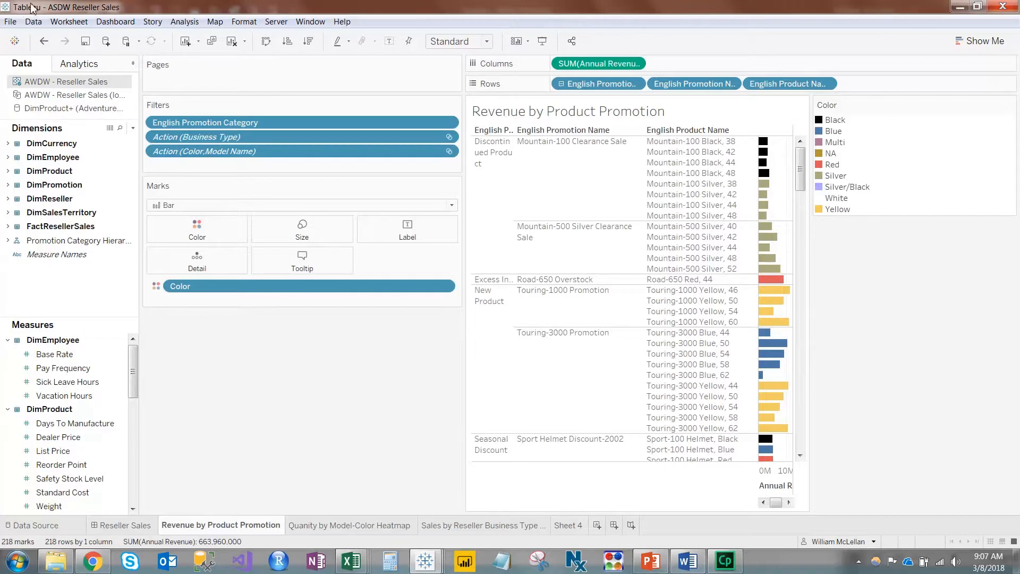
left_click(35, 24)
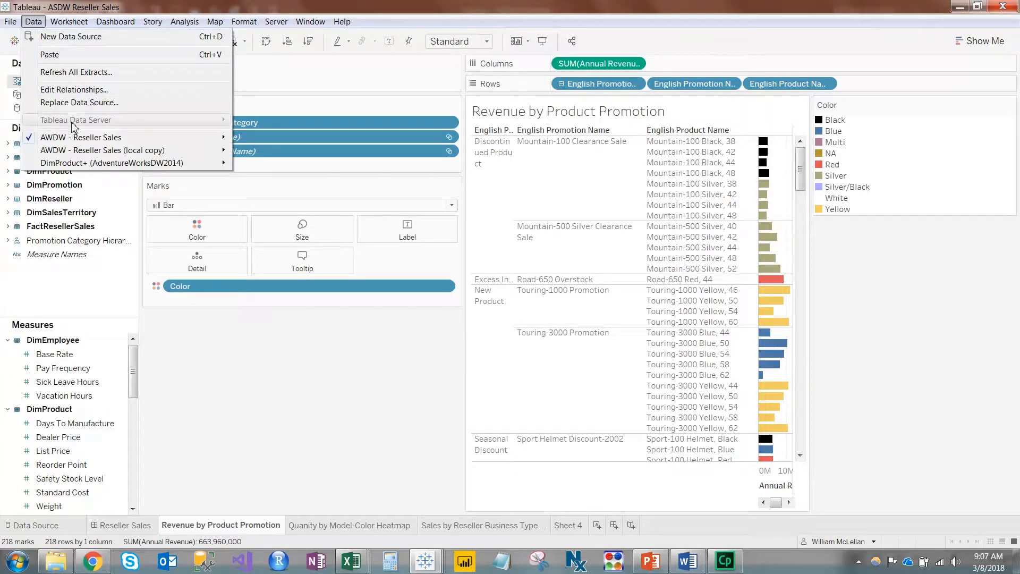
left_click(98, 91)
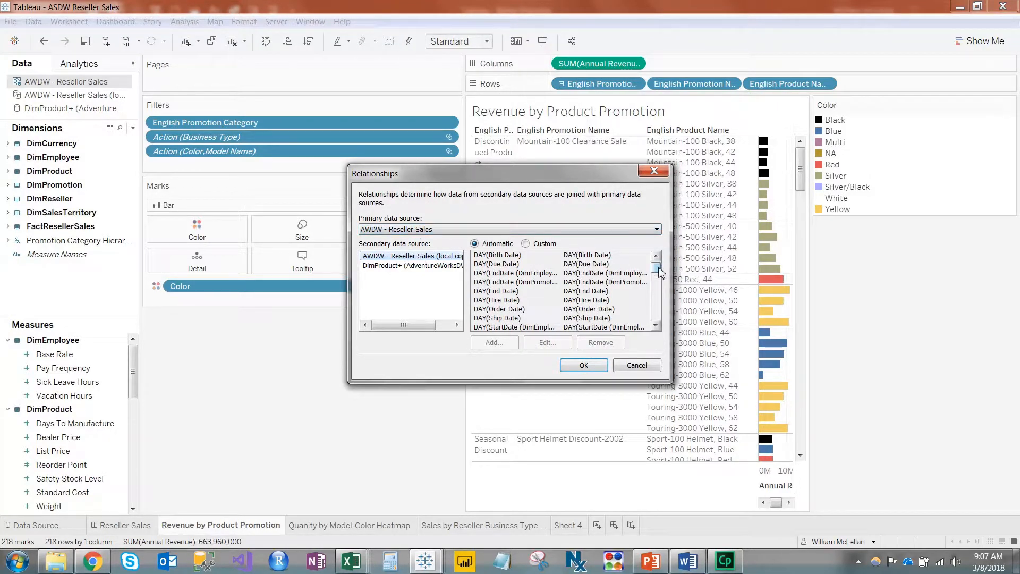
mouse_move(662, 274)
left_mouse_down()
mouse_move(664, 333)
mouse_move(656, 258)
left_mouse_up()
Switch the relationship between AWDW - Reseller Sales and its local copy to Custom and remove all the automatic field mappings.
left_click(526, 244)
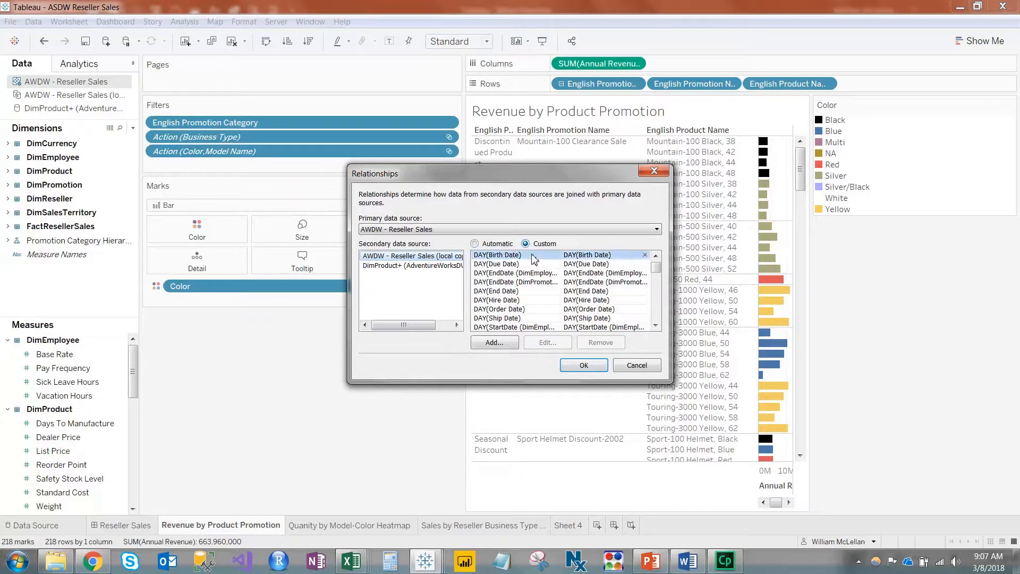
scroll(649, 259, "down", 1)
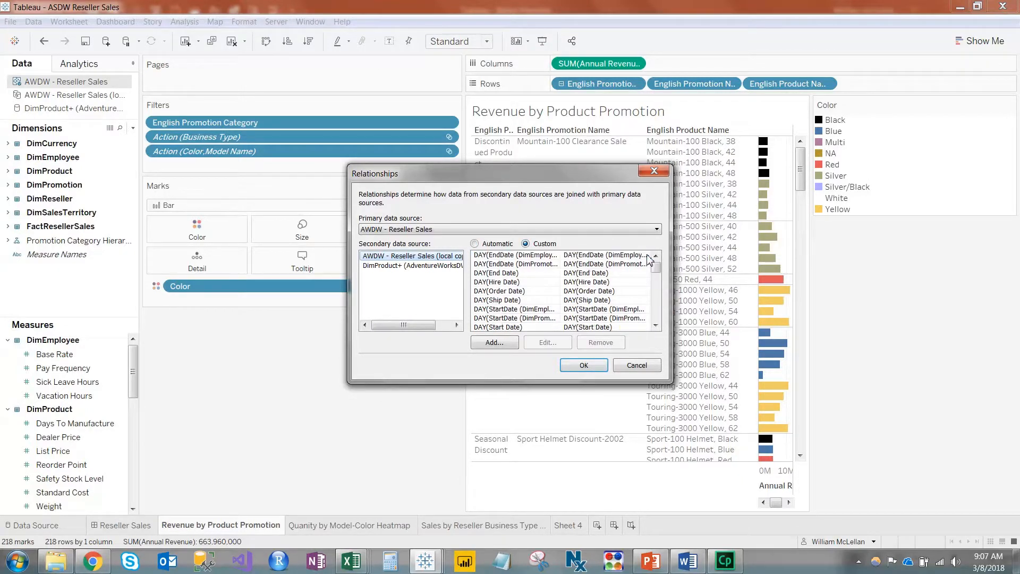
left_click(650, 259)
scroll(649, 258, "down", 2)
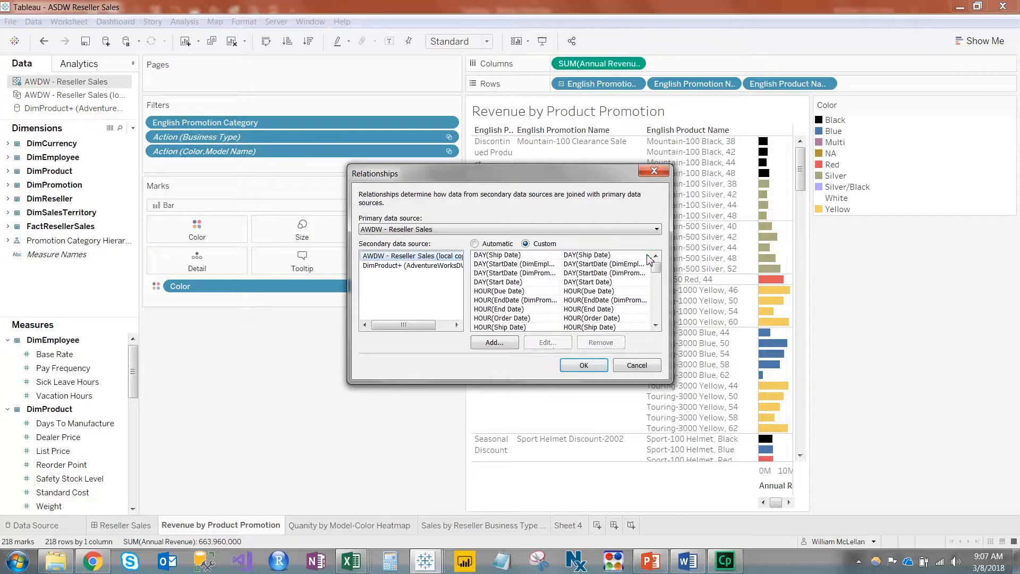
scroll(649, 259, "down", 2)
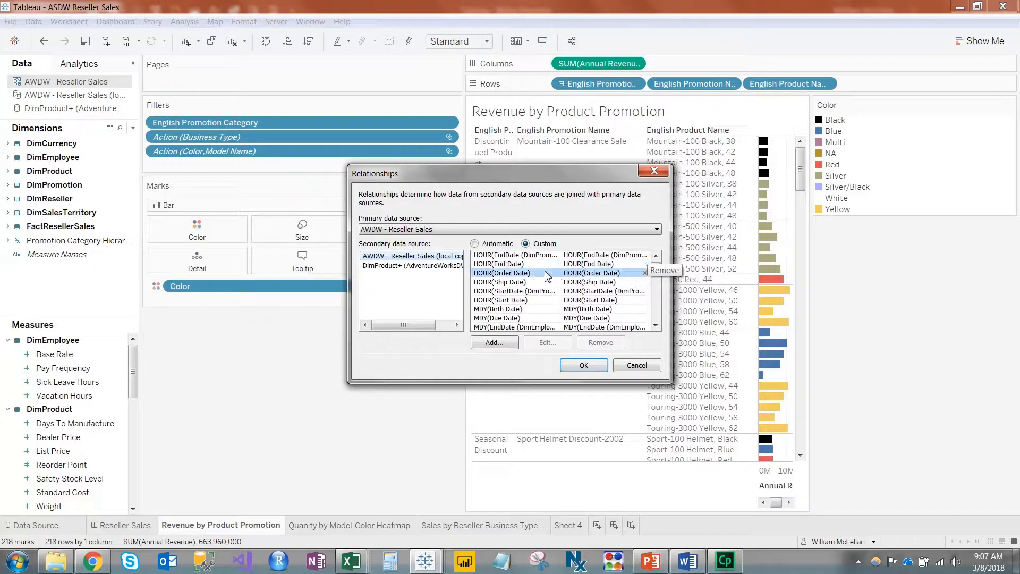
left_click(537, 258)
scroll(551, 311, "down", 20)
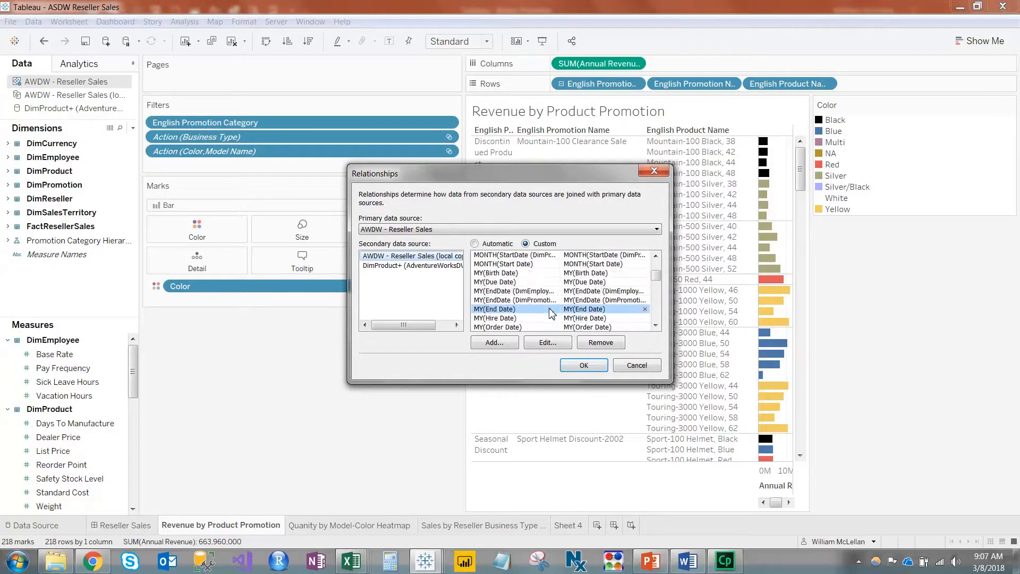
scroll(553, 318, "down", 20)
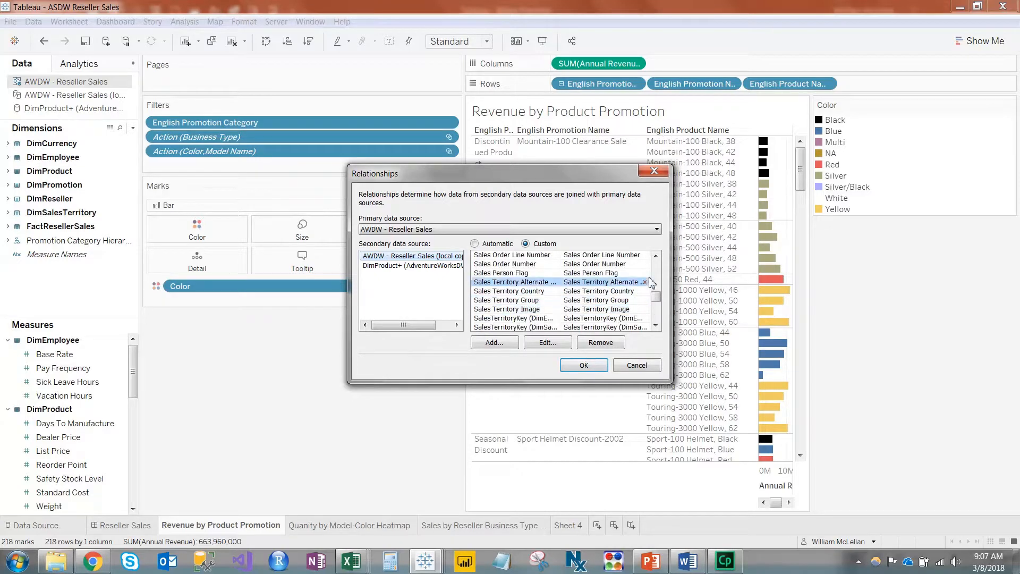
left_click_drag(658, 298, 677, 332)
left_click(585, 329, "shift")
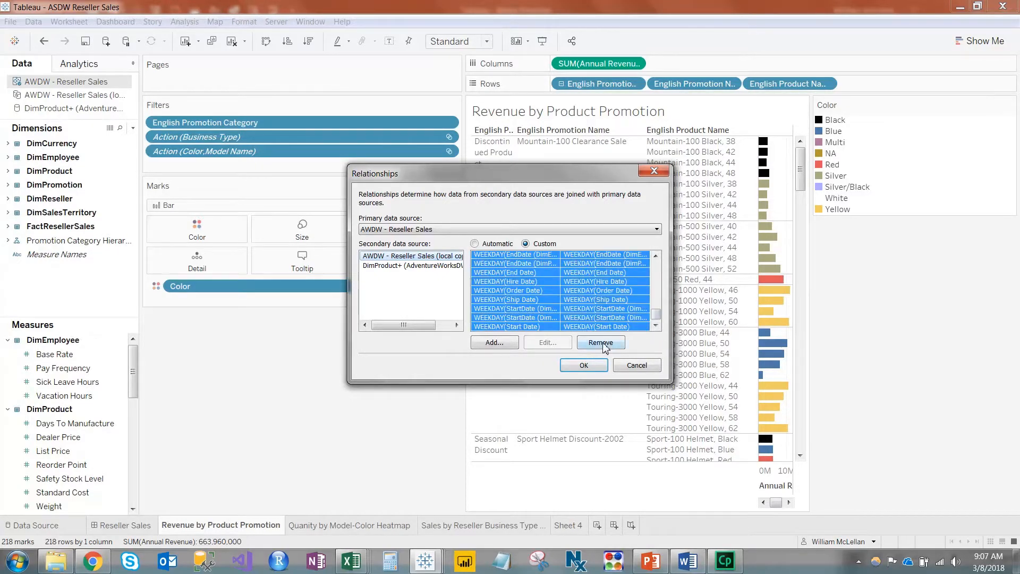
left_click(602, 345)
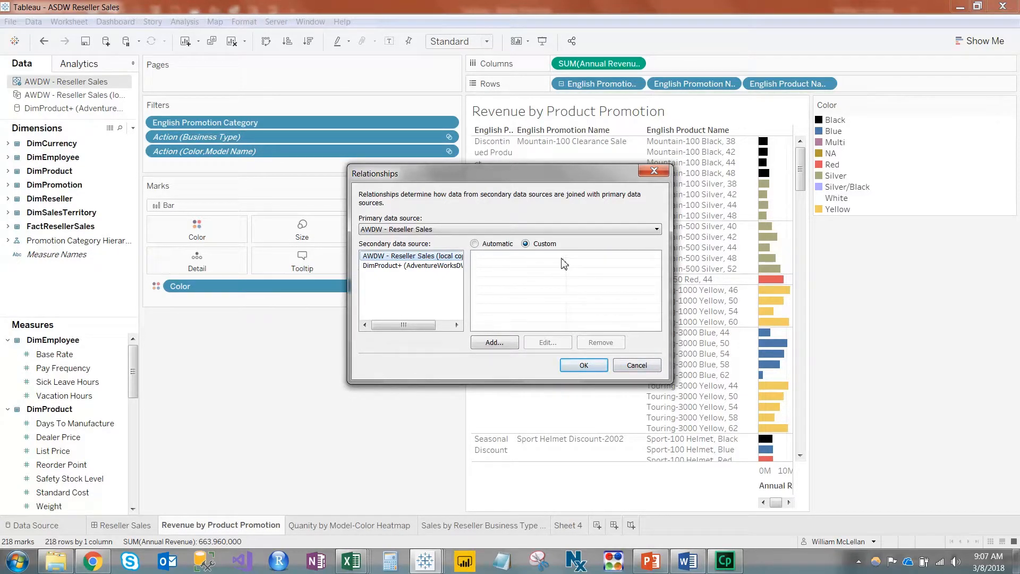
Add a custom field mapping from Product Key in the primary source to Product Key in the secondary source, and apply the relationships.
left_click(492, 343)
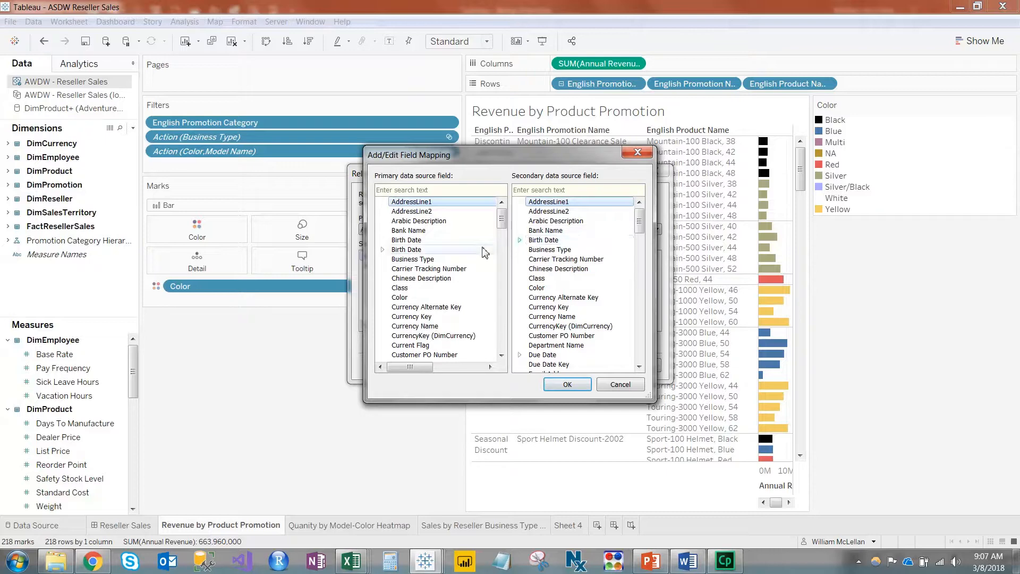
scroll(434, 308, "down", 5)
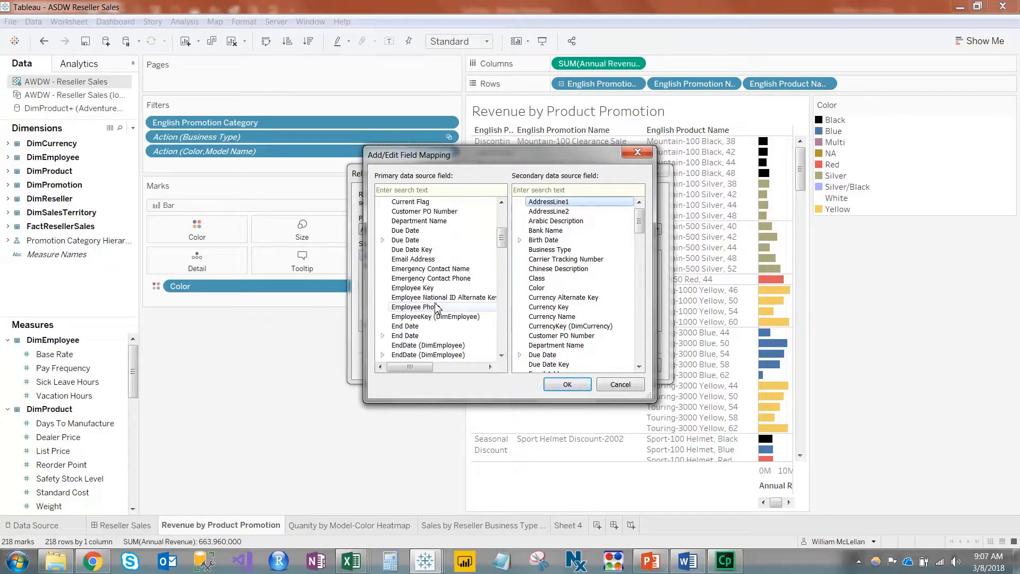
left_click_drag(502, 238, 509, 315)
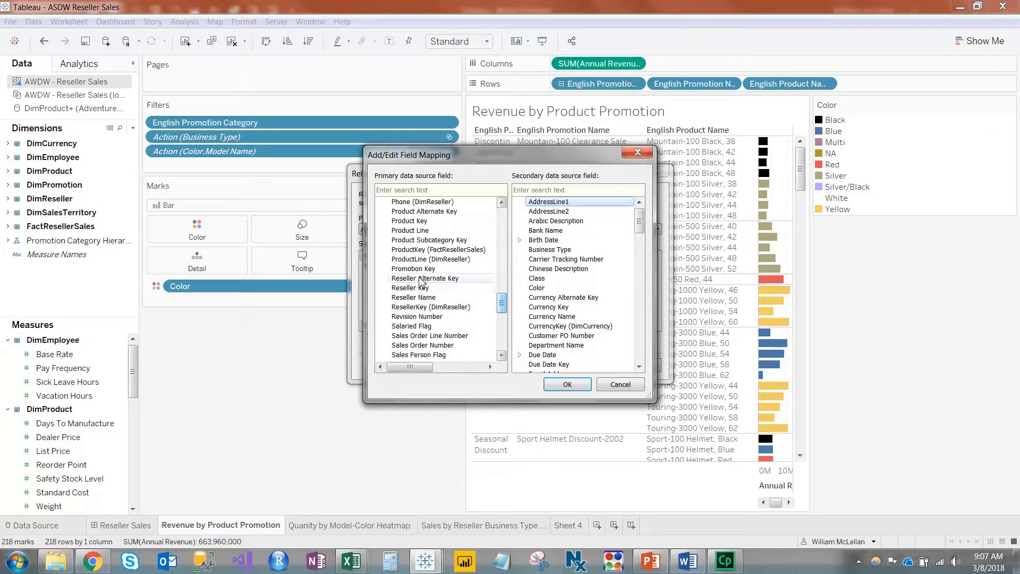
left_click(420, 221)
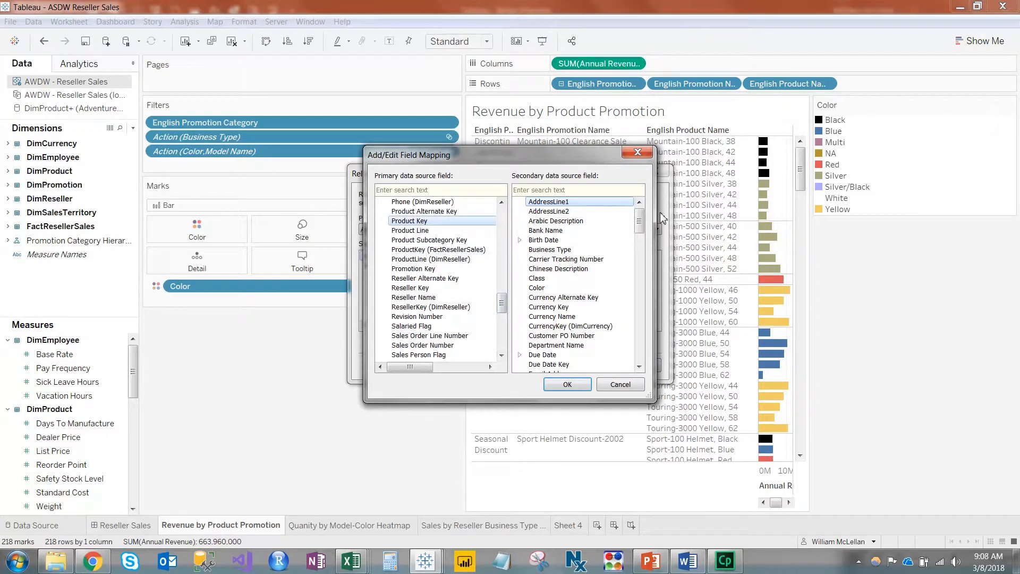
left_click_drag(643, 222, 638, 304)
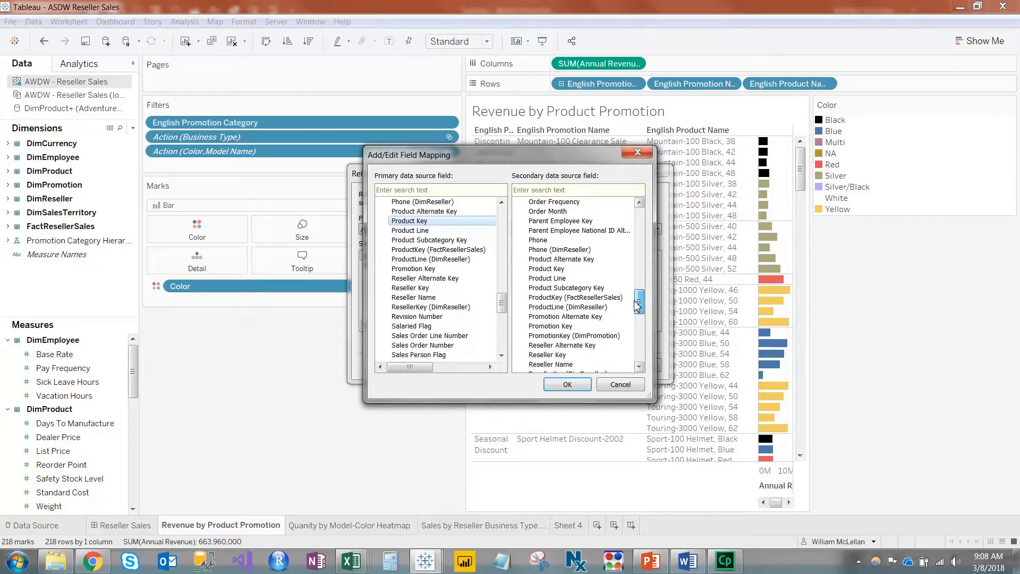
left_click(552, 269)
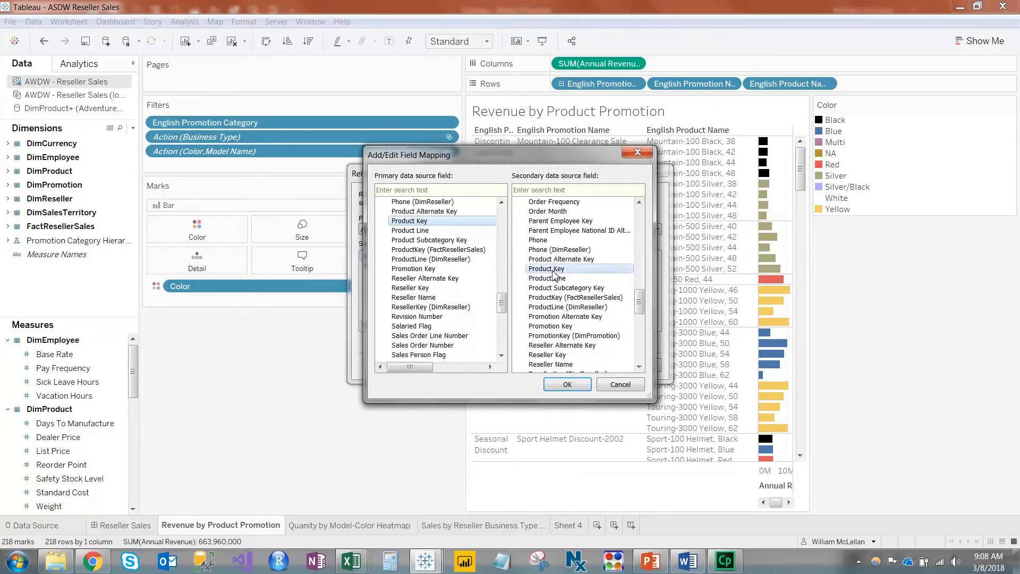
left_click(572, 385)
left_click(581, 365)
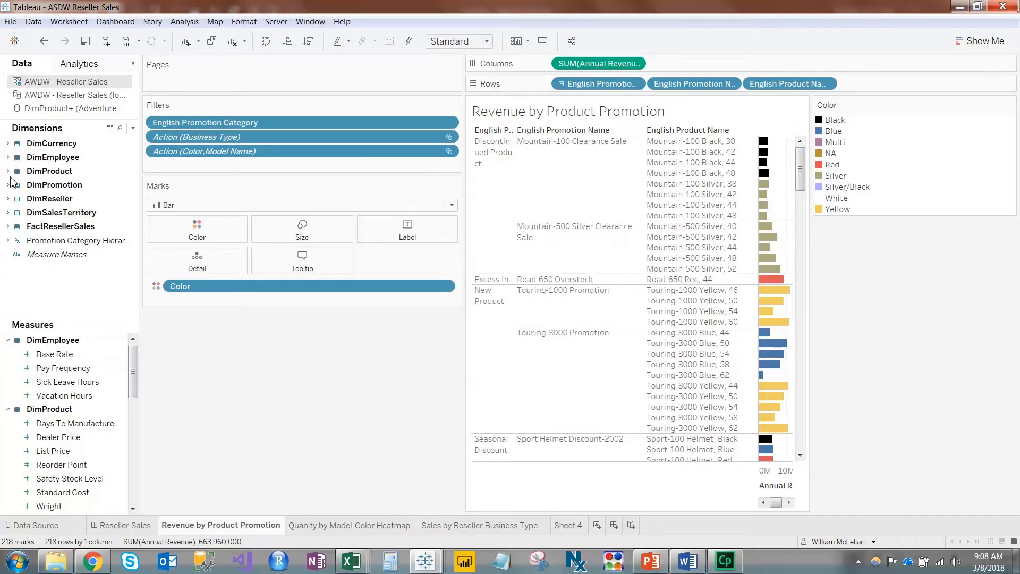
Show the DimProduct dimensions of AWDW - Reseller Sales (local copy), widen the field list, and activate the Product Key blending link.
left_click(44, 96)
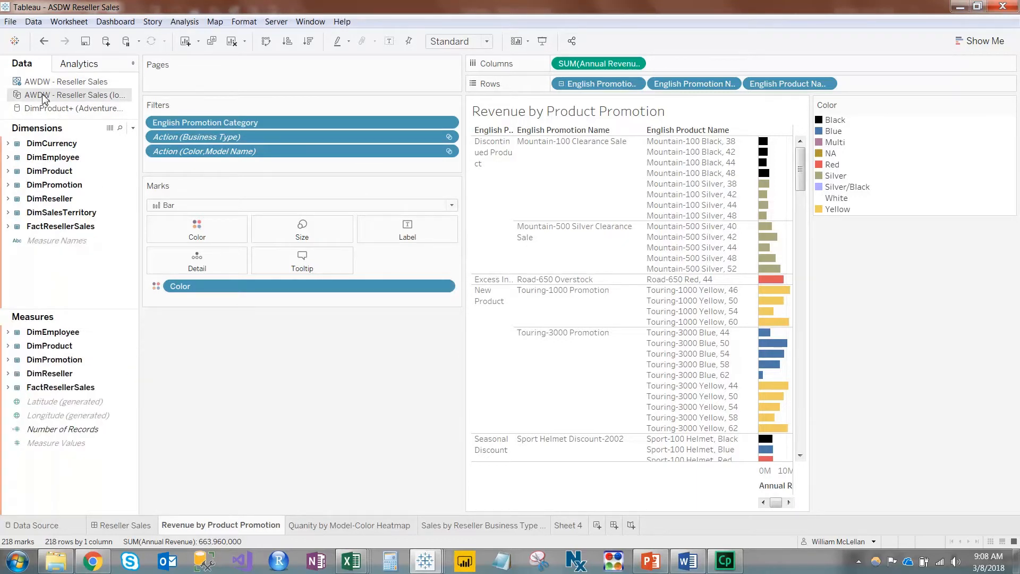
left_click(8, 171)
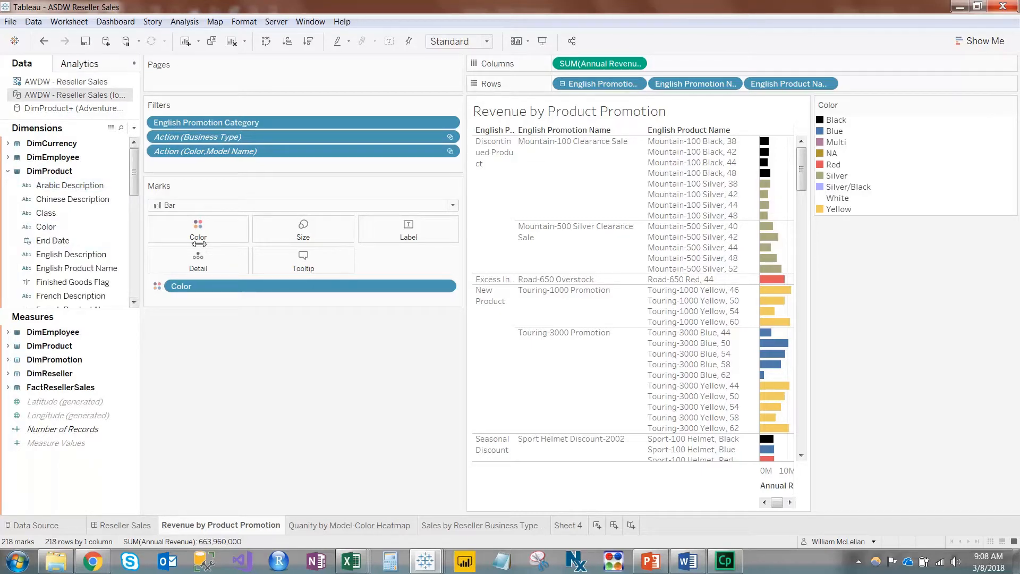
left_click_drag(199, 244, 205, 242)
left_click_drag(201, 173, 193, 225)
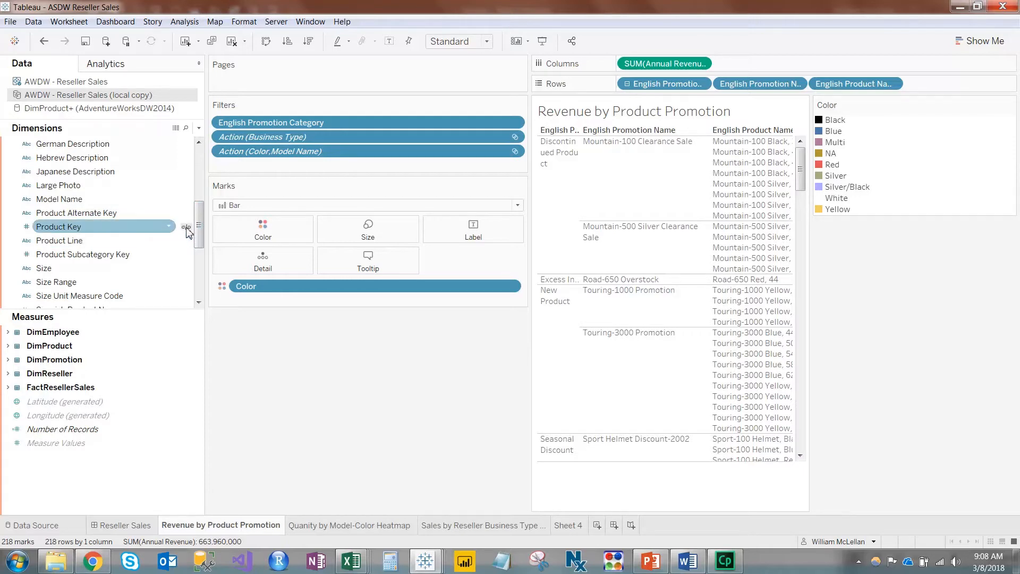
left_click(186, 227)
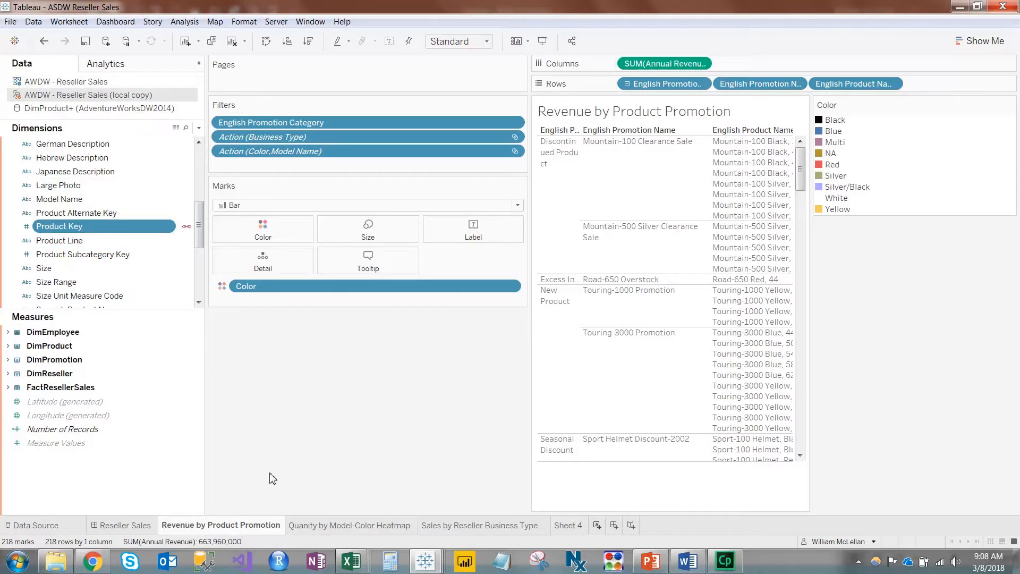
Create a new worksheet and plot the Base Rate measure from the AWDW - Reseller Sales data source.
left_click(597, 525)
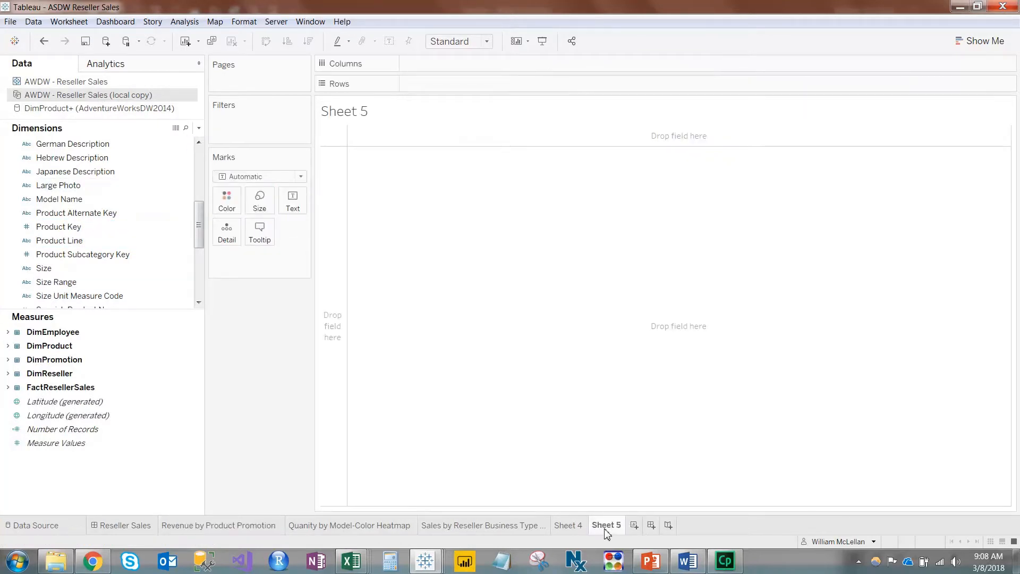
left_click(81, 86)
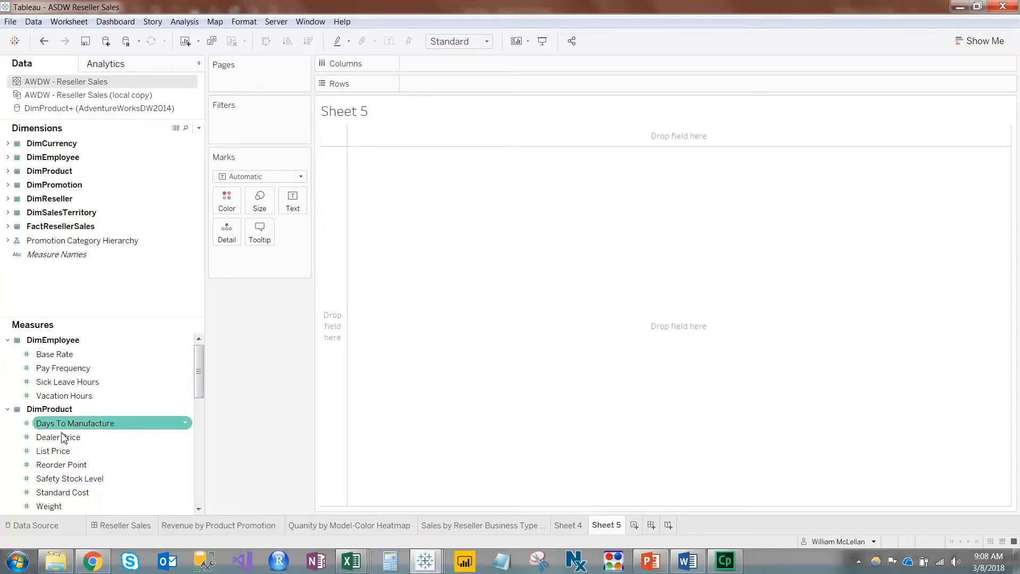
left_click_drag(56, 354, 406, 297)
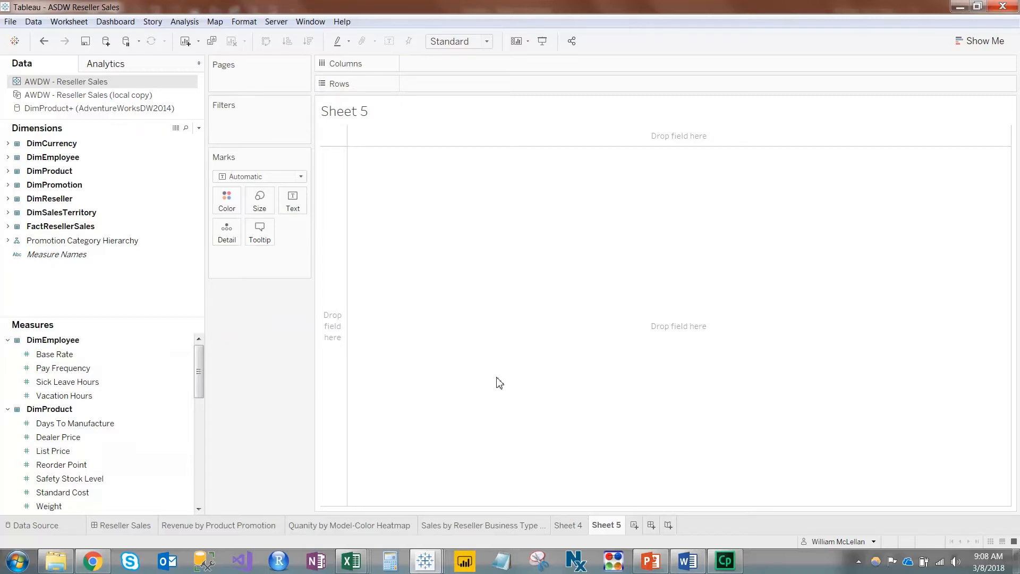
left_click(59, 360)
double_click(59, 361)
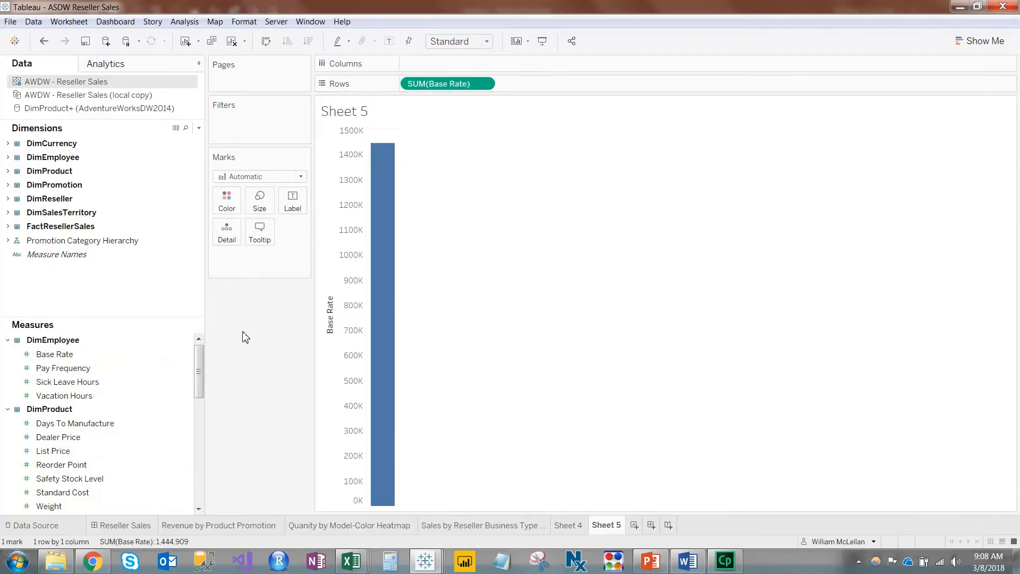
Search the AWDW - Reseller Sales (local copy) fields for "base" and try to add its Base Rate to Rows beside the existing measure.
left_click(31, 96)
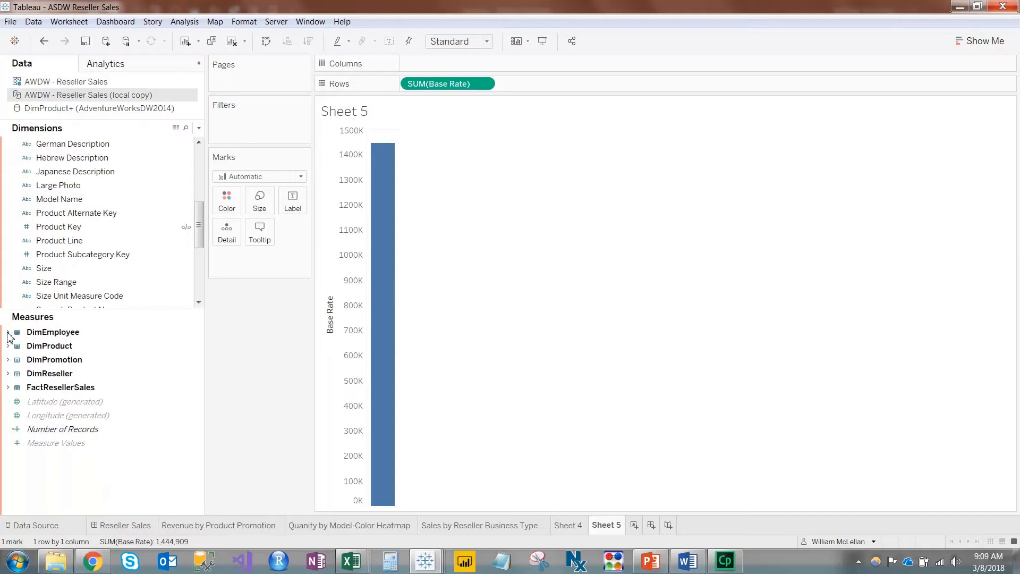
left_click(185, 128)
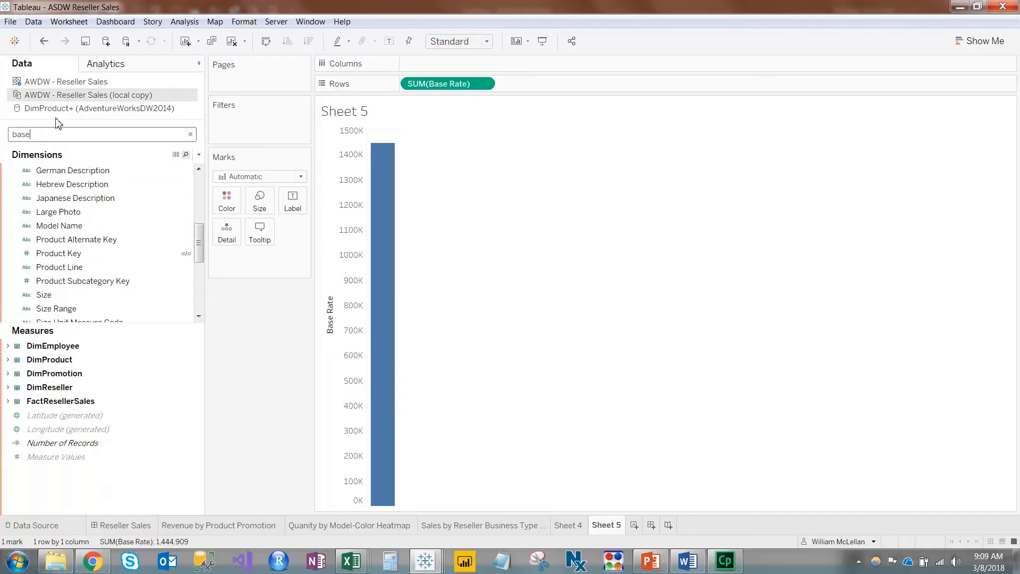
left_click_drag(52, 363, 577, 85)
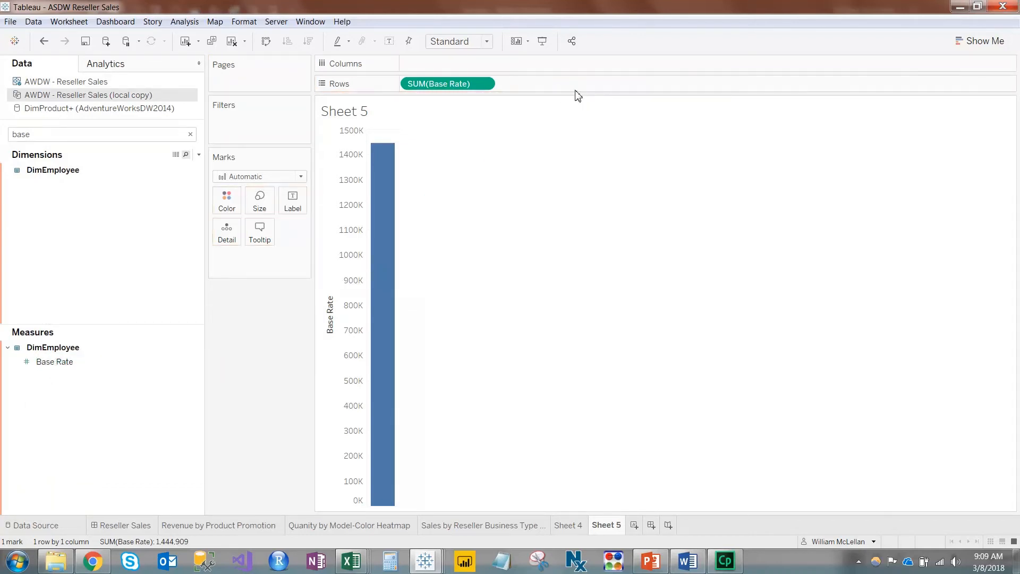
left_click(53, 364)
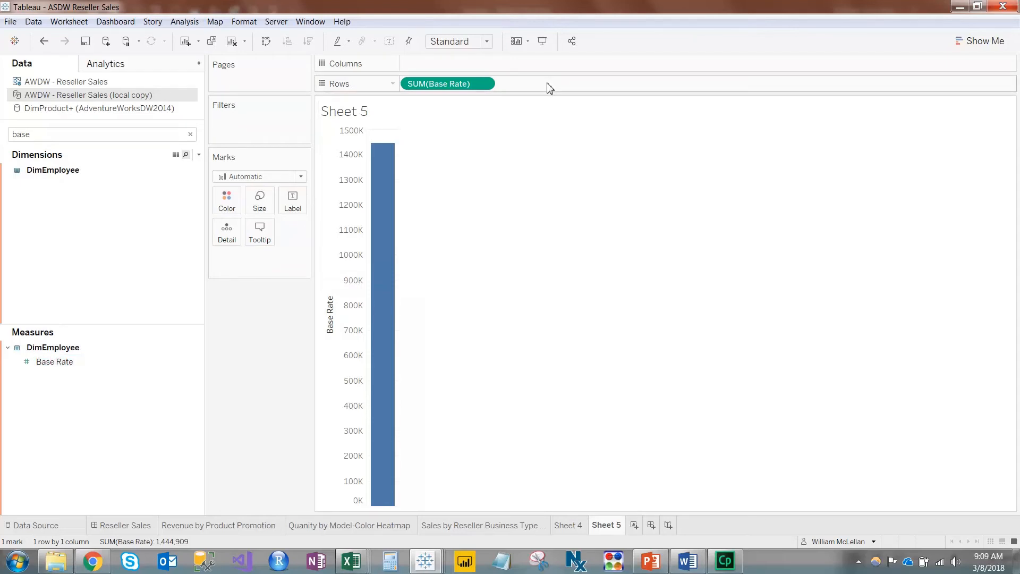
left_click_drag(52, 363, 531, 87)
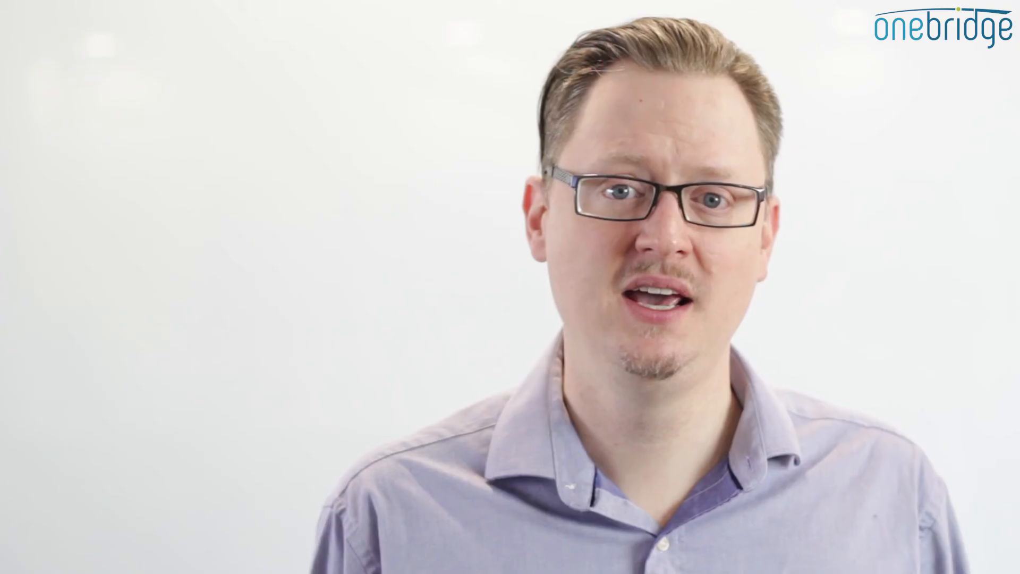